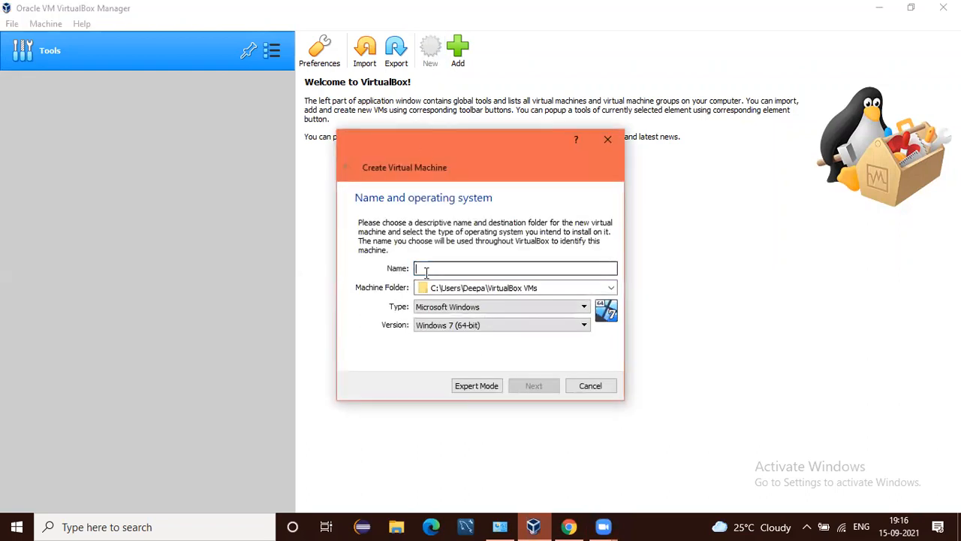
# Name the new virtual machine Redhat, keeping Linux, Red Hat (64-bit) and the recommended 1024 MB of memory.
pyautogui.write('Redhat')
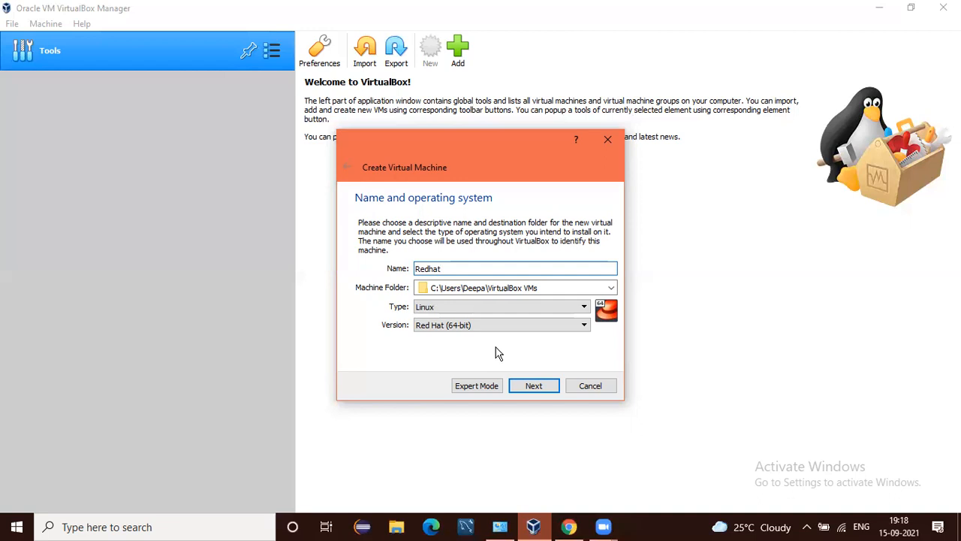
pyautogui.click(523, 392)
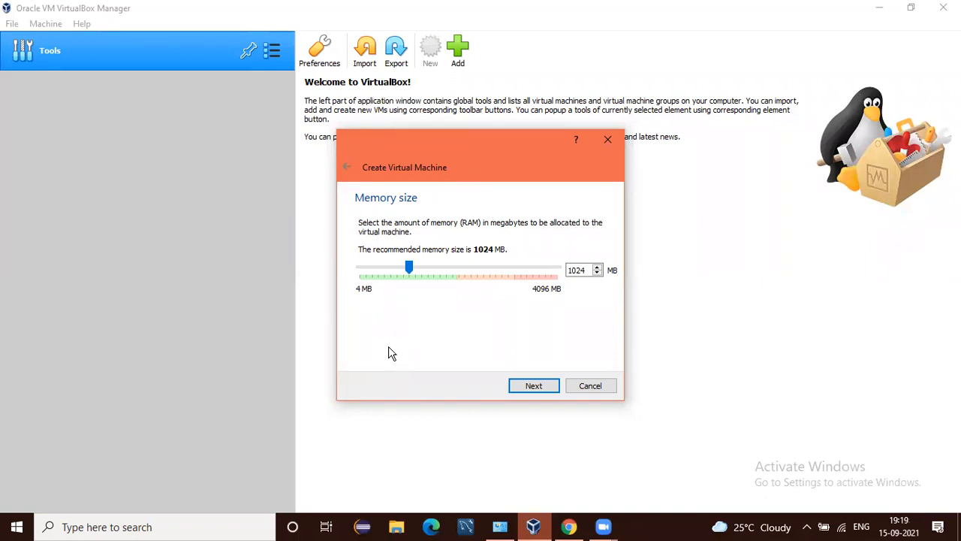
pyautogui.click(533, 386)
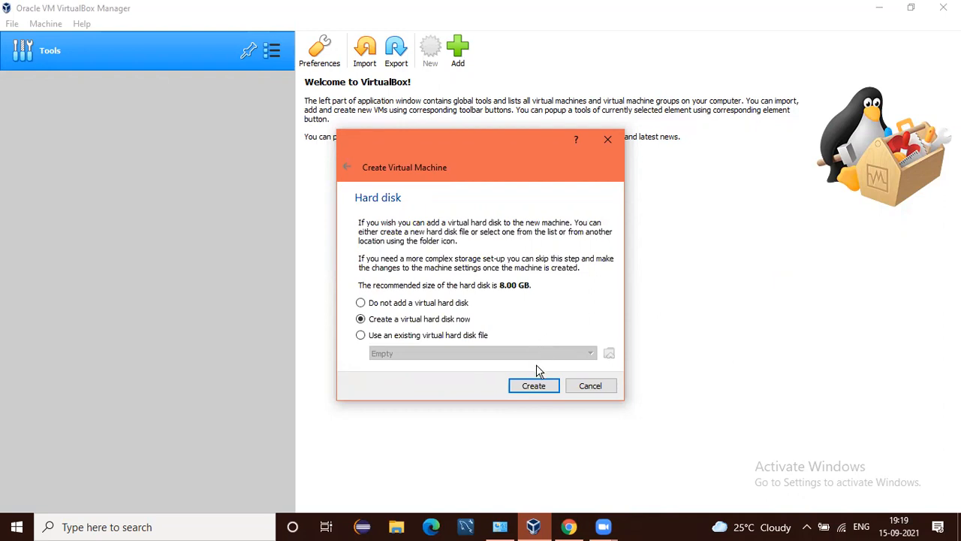
# Create a dynamically allocated VDI virtual hard disk of 15 GB for the Redhat machine.
pyautogui.click(533, 386)
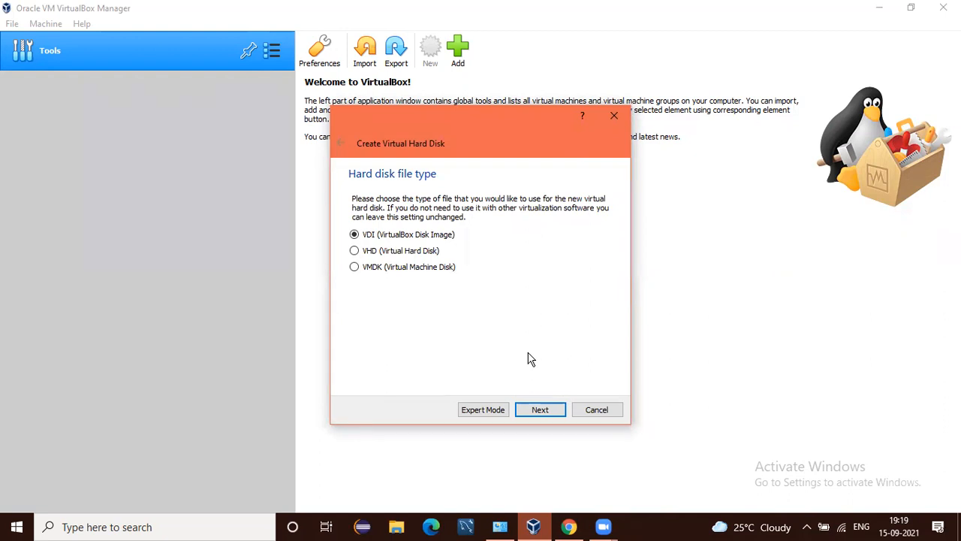
pyautogui.click(534, 413)
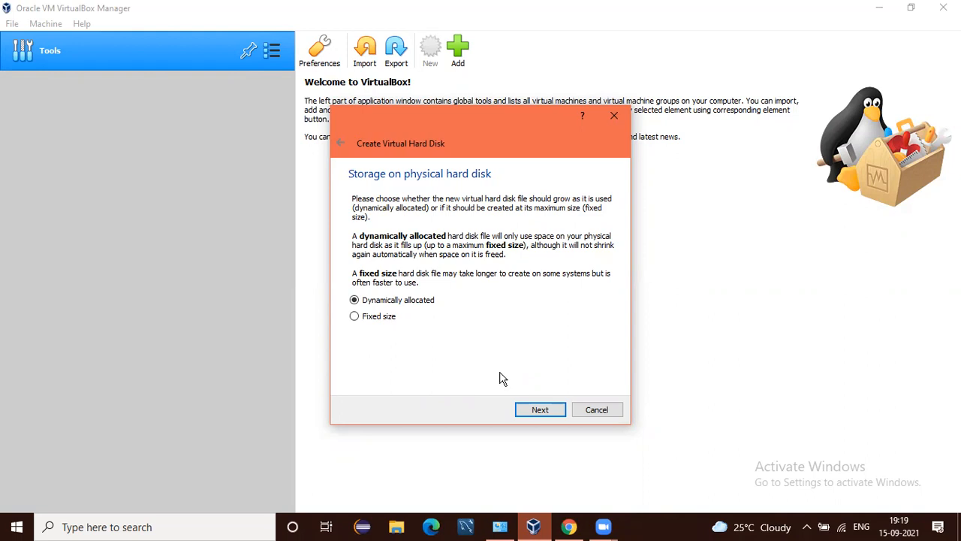
pyautogui.click(527, 410)
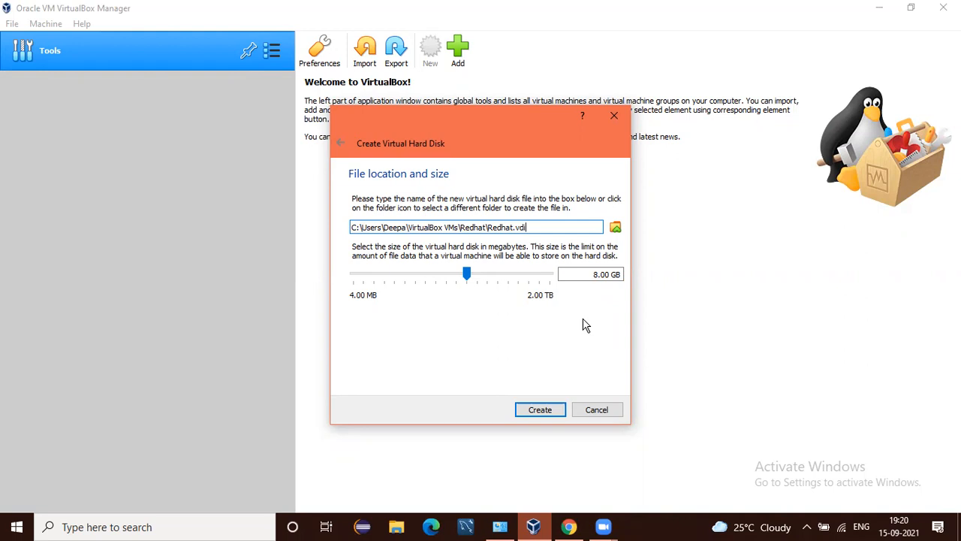
pyautogui.click(598, 274)
pyautogui.press('BackSpace')
pyautogui.write('15')
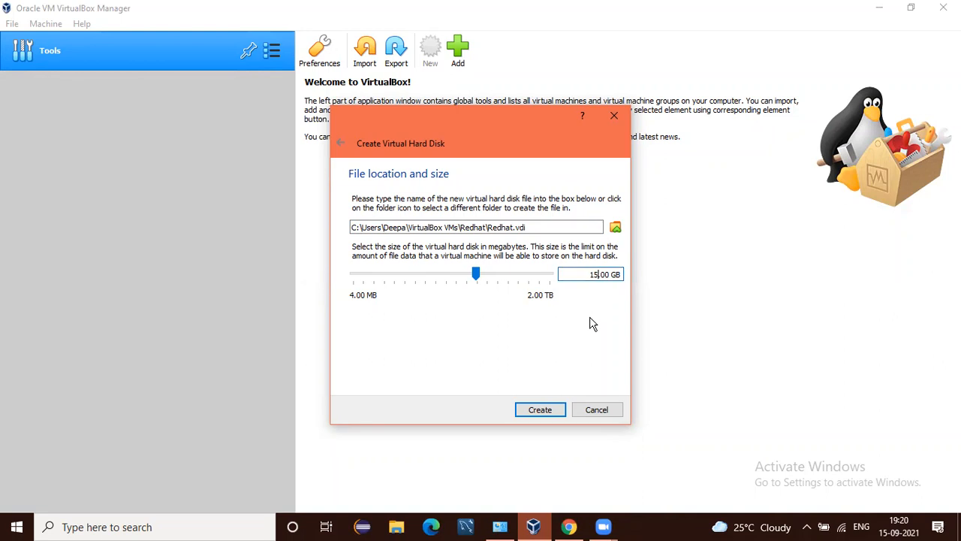
pyautogui.click(539, 410)
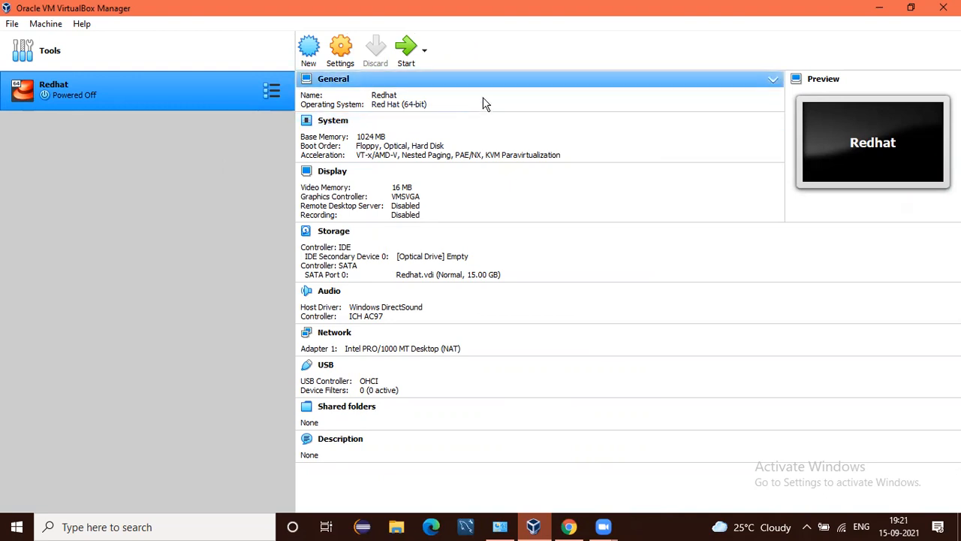
# Attach rhel-server-6.4-x86_64-dvd.iso to the Redhat machine's empty IDE optical drive and save the settings.
pyautogui.click(340, 53)
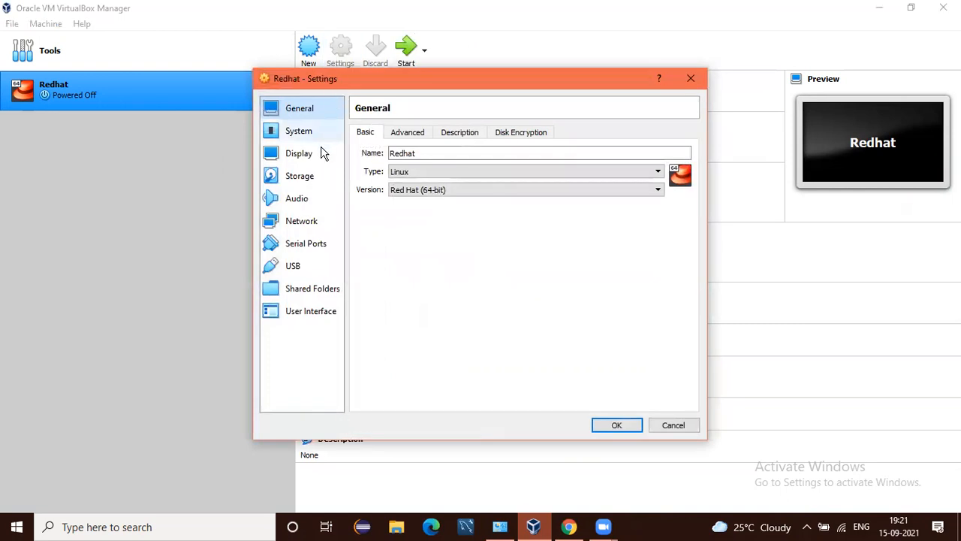
pyautogui.click(308, 178)
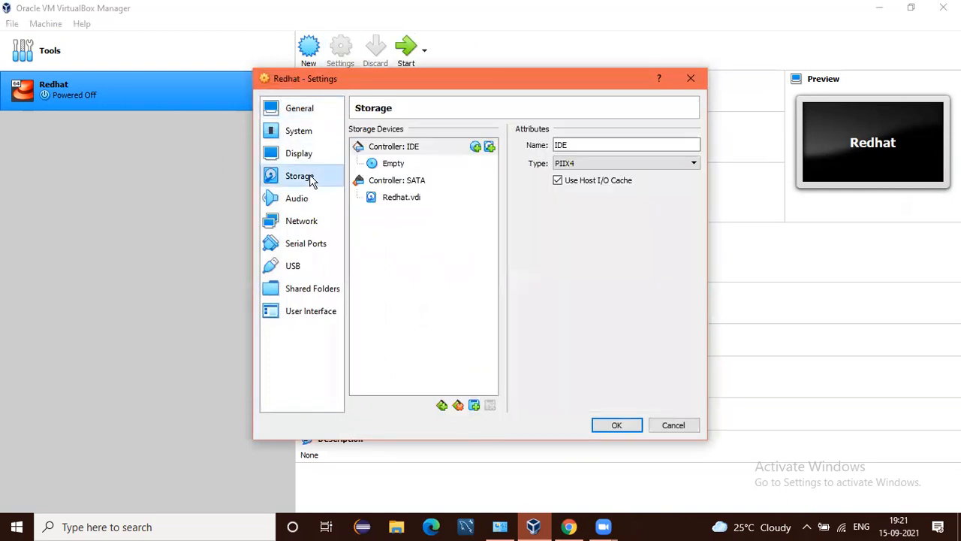
pyautogui.click(394, 165)
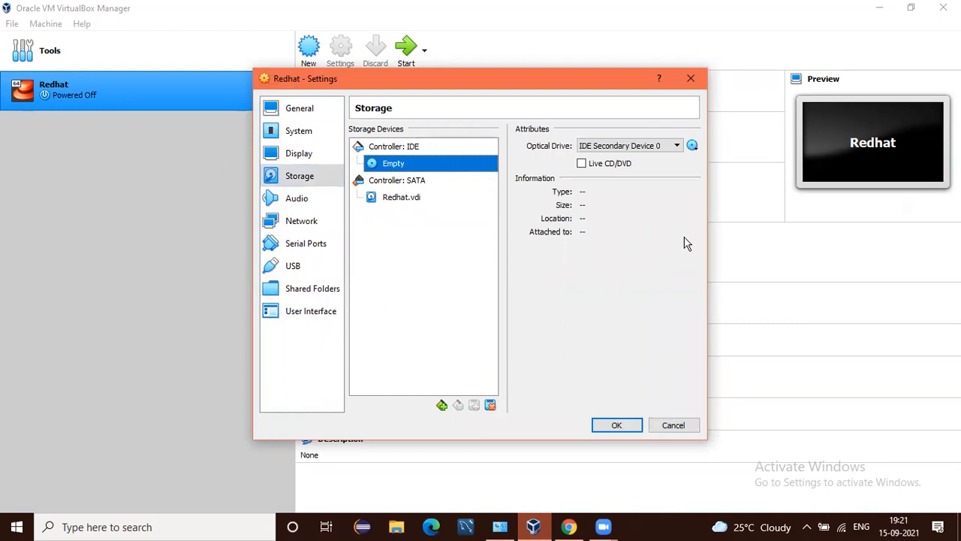
pyautogui.click(691, 146)
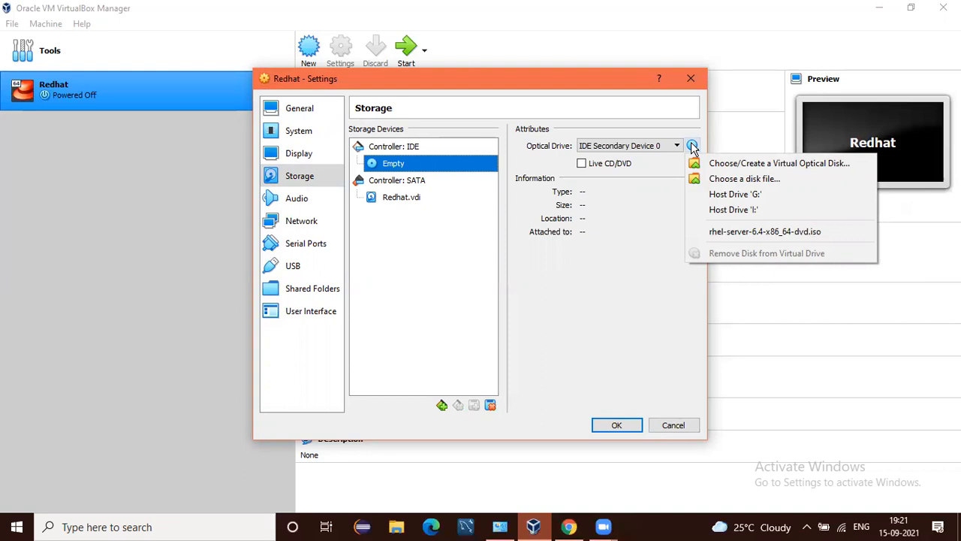
pyautogui.click(706, 234)
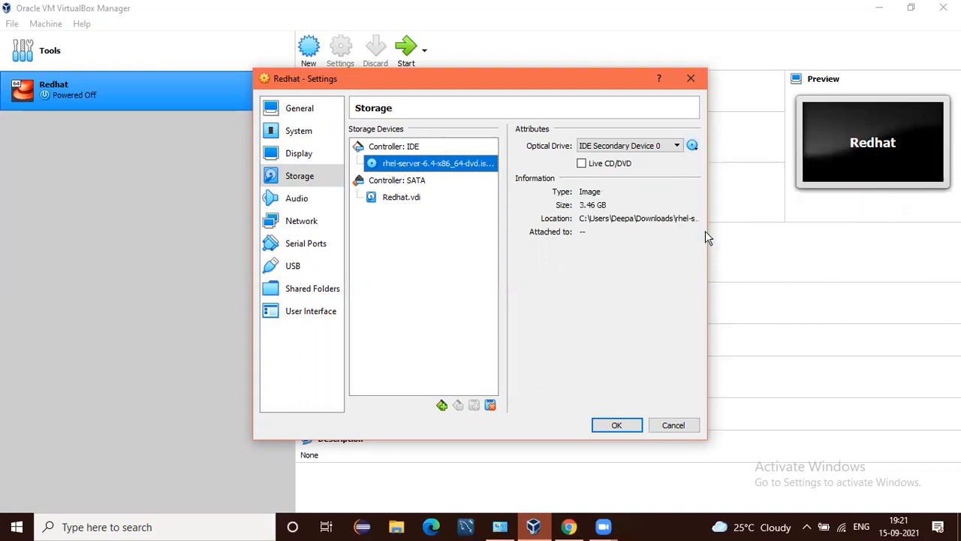
pyautogui.click(692, 146)
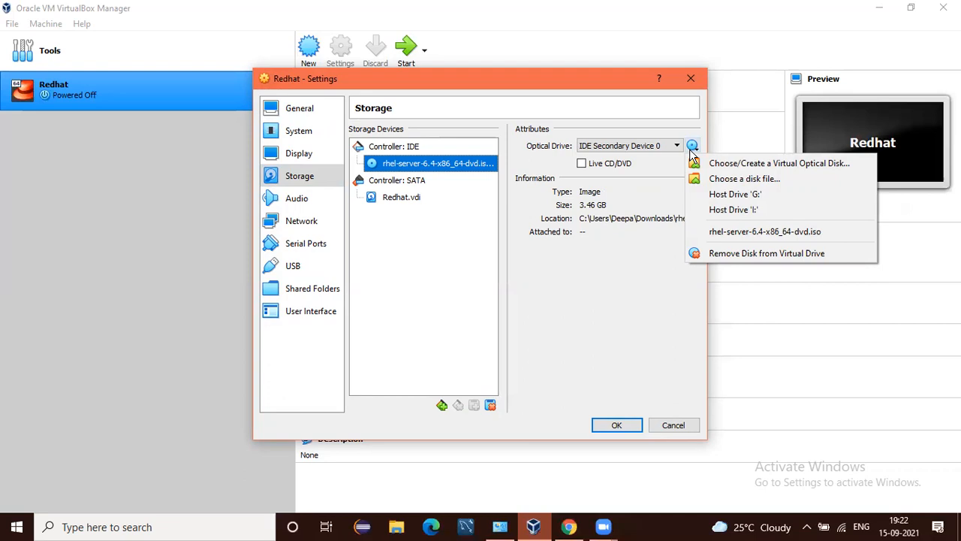
pyautogui.click(615, 312)
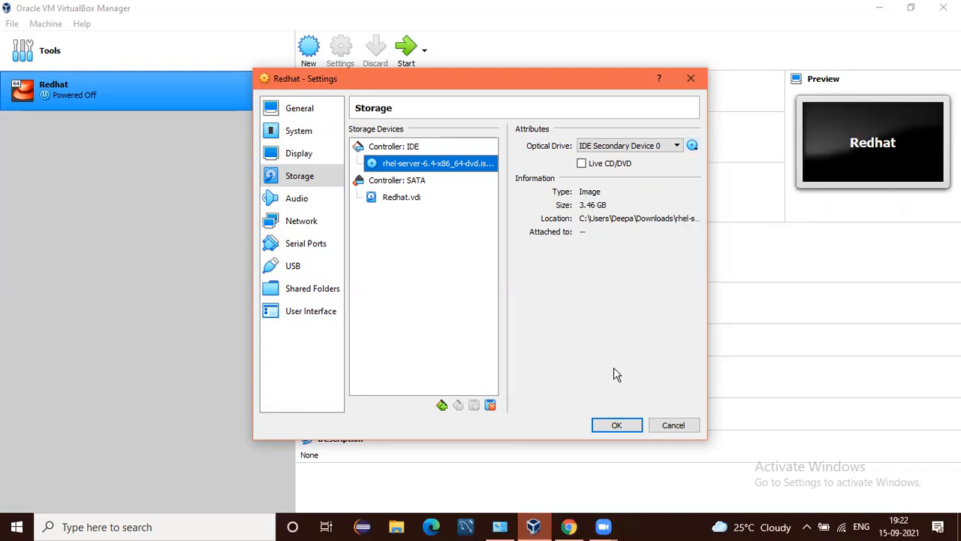
pyautogui.click(608, 426)
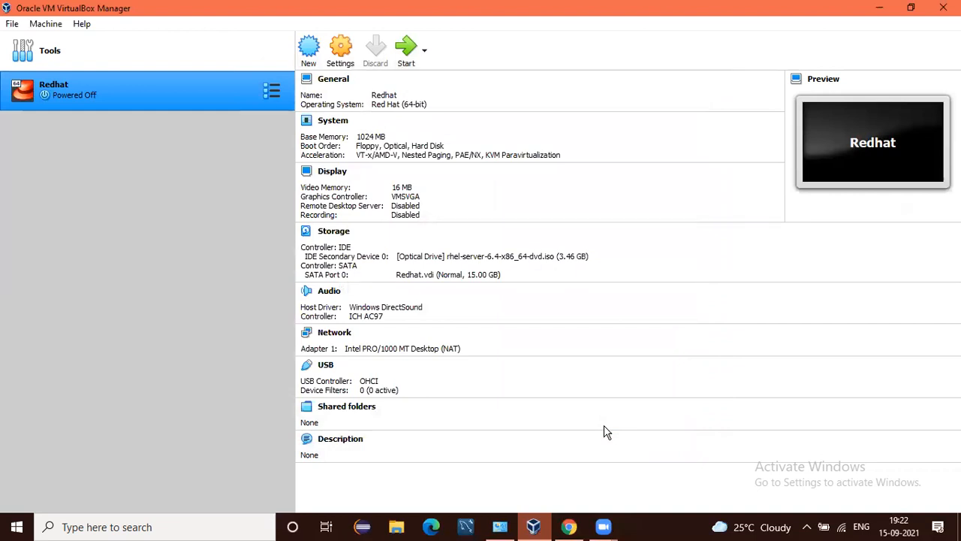
# Start the Redhat virtual machine, maximize its window and dismiss the keyboard capture notice.
pyautogui.doubleClick(129, 98)
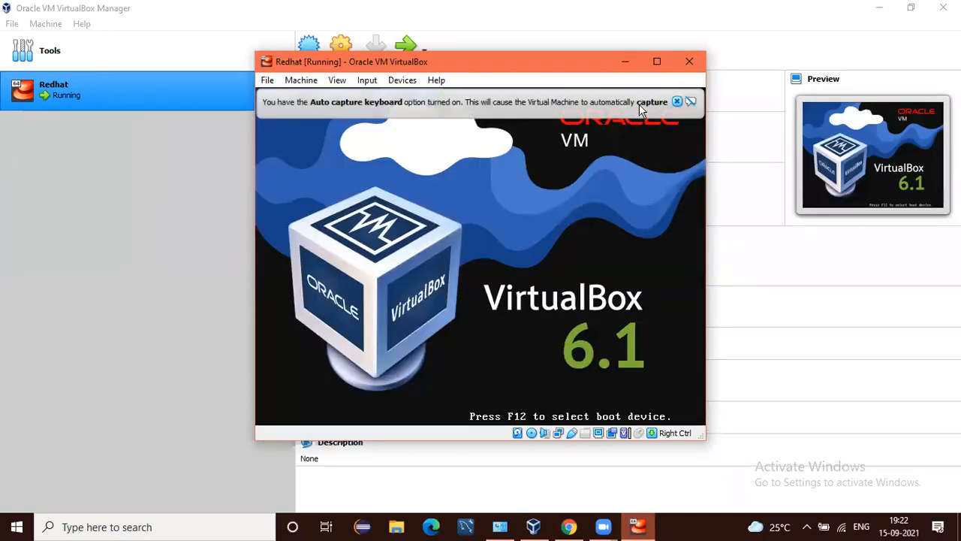
pyautogui.click(656, 61)
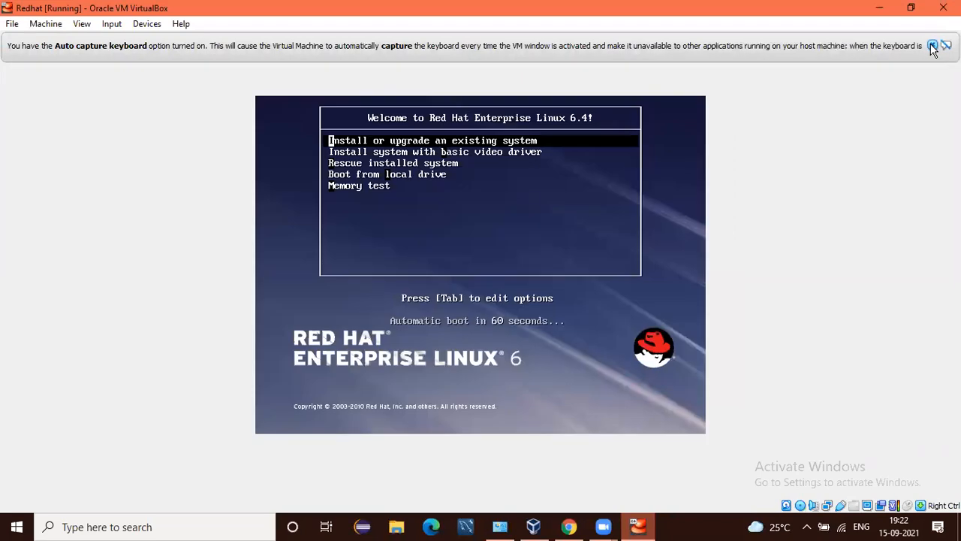
pyautogui.click(932, 46)
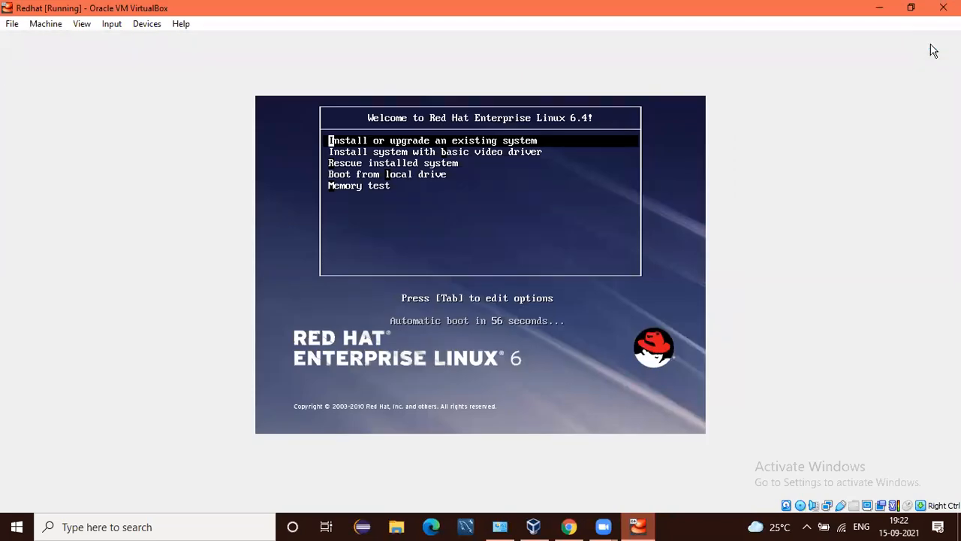
# Boot into "Install or upgrade an existing system", skip the media test and acknowledge the unsupported hardware notice.
pyautogui.press('Return')
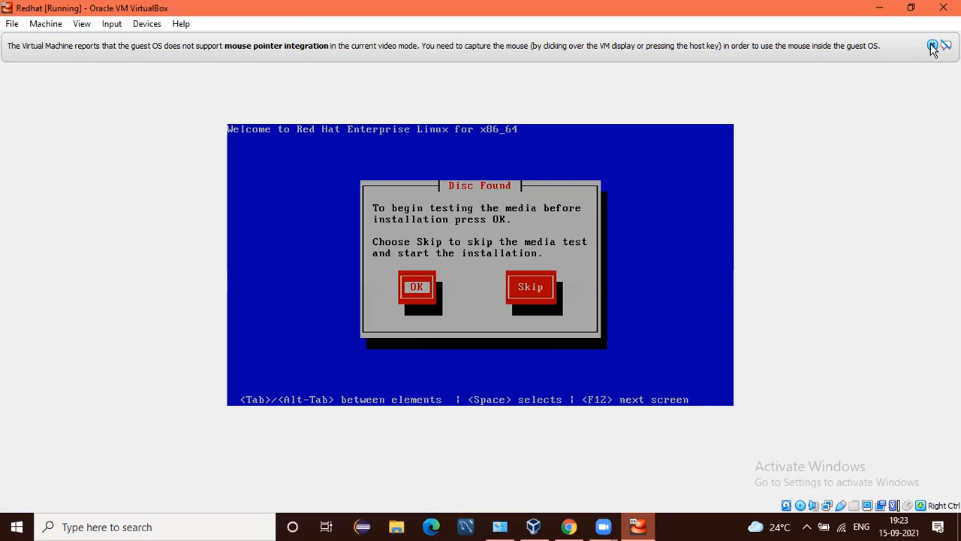
pyautogui.press('Tab')
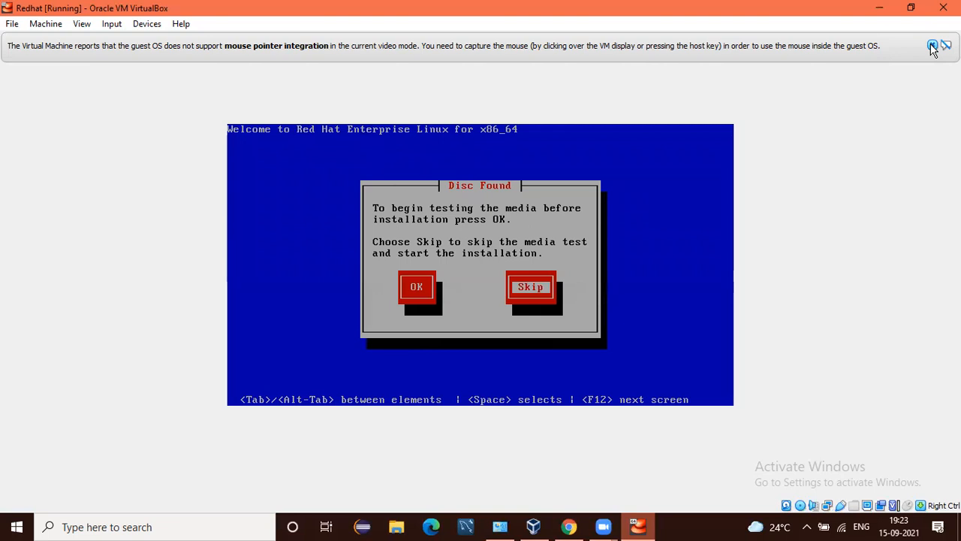
pyautogui.press('Return')
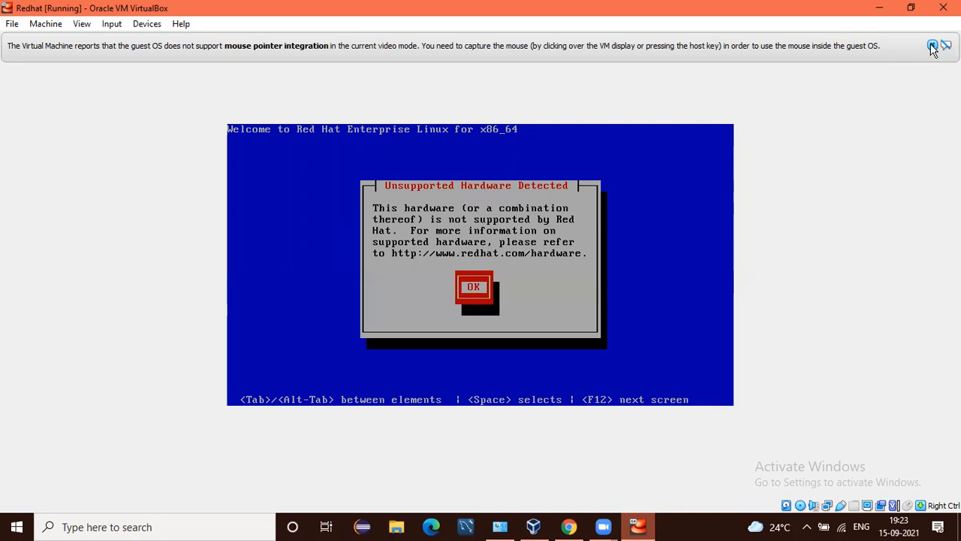
pyautogui.press('Return')
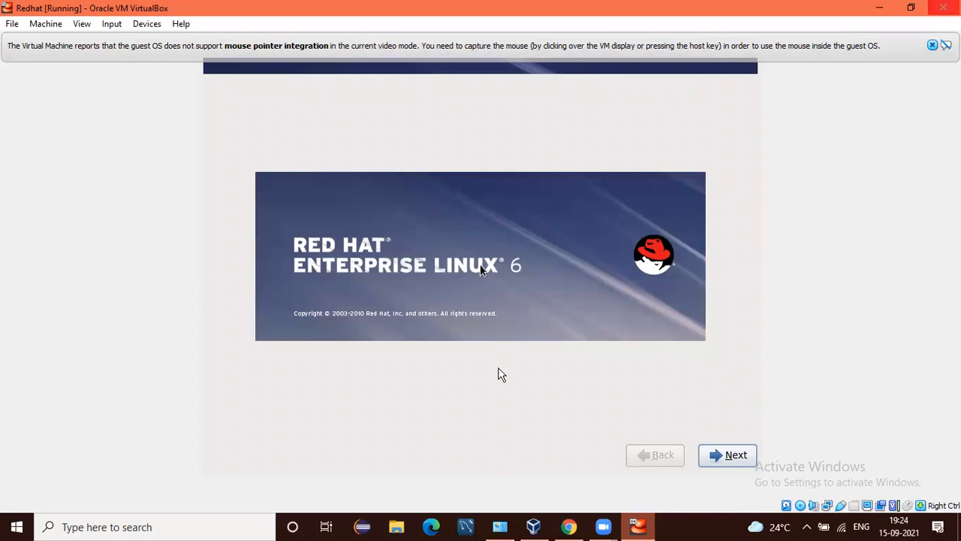
# Continue past the installer's welcome screen, accepting English as installation language and the U.S. English keyboard.
pyautogui.press('Return')
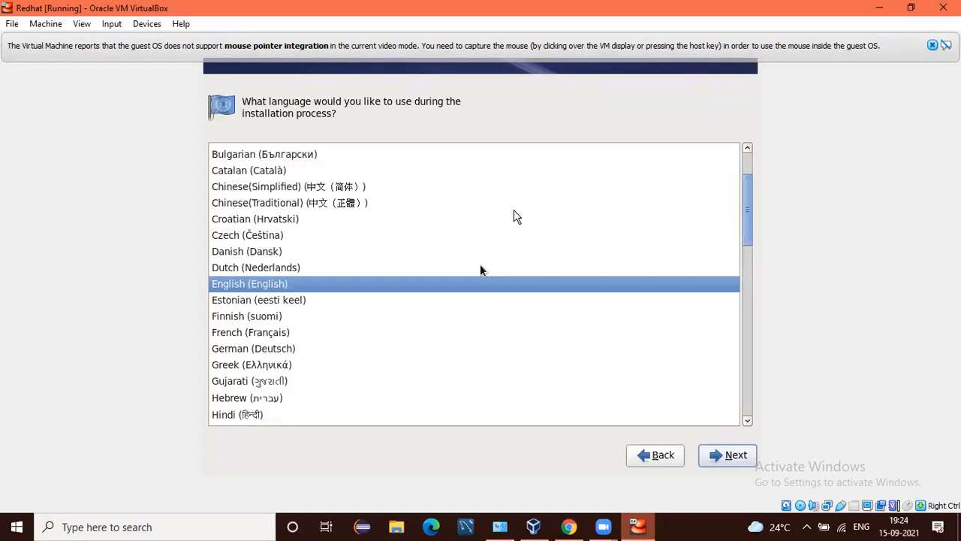
pyautogui.press('Return')
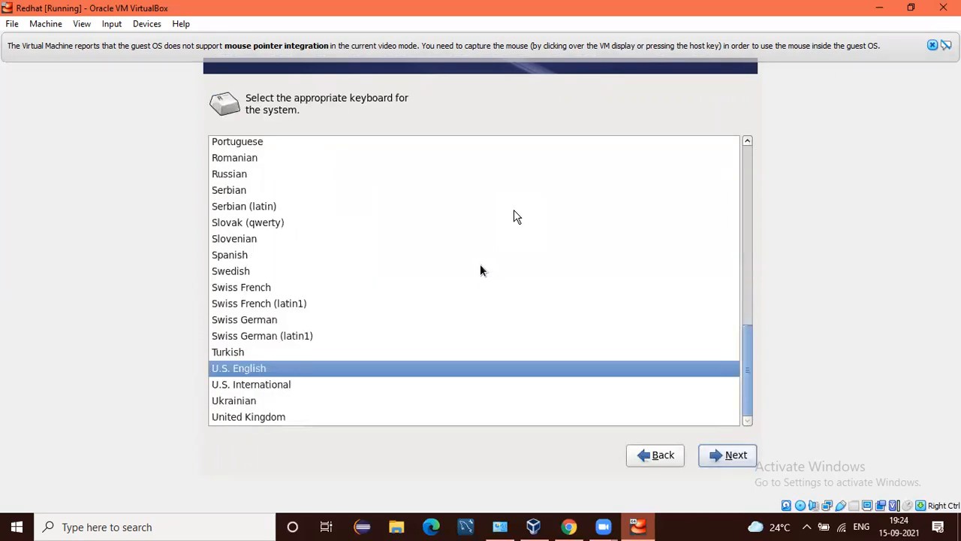
pyautogui.press('Return')
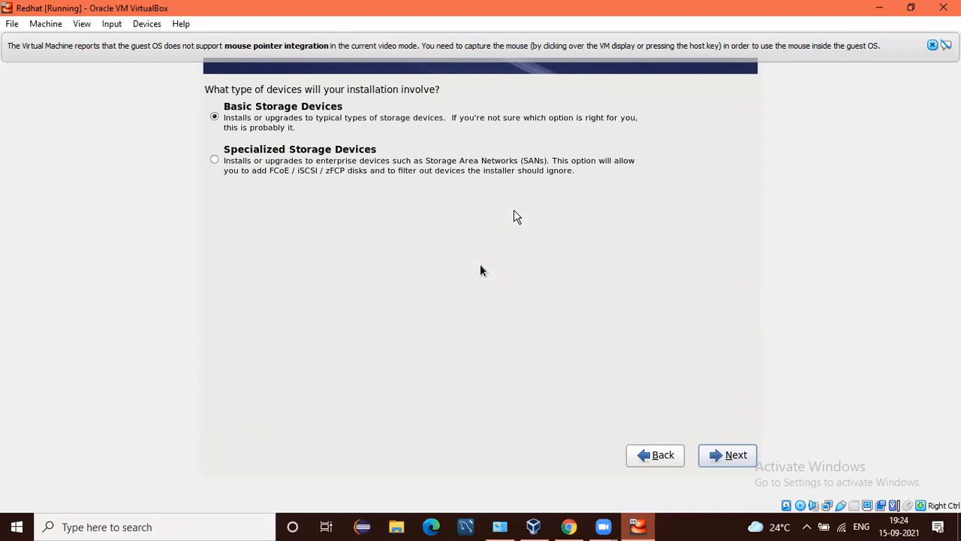
# Choose Basic Storage Devices for the installation and discard any data on the virtual hard disk.
pyautogui.press('Return')
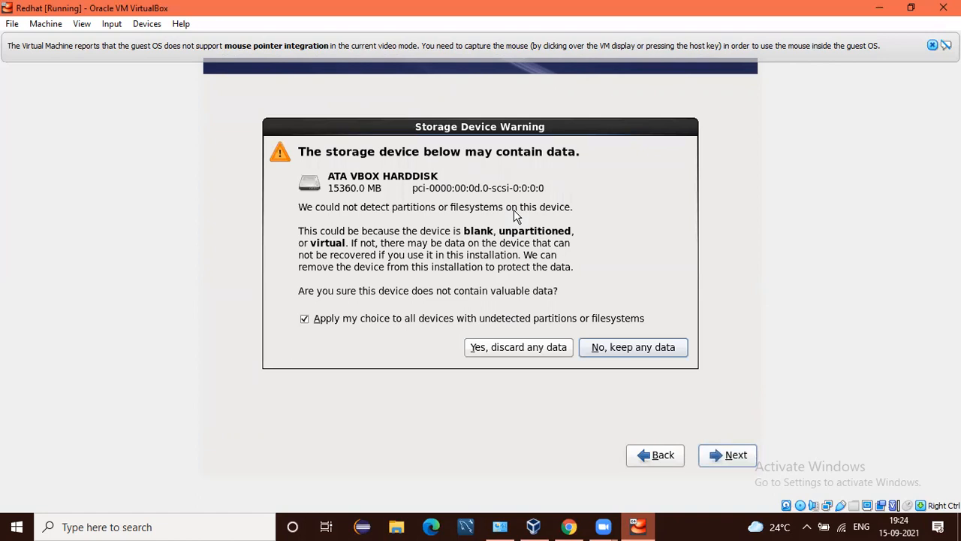
pyautogui.press('Left')
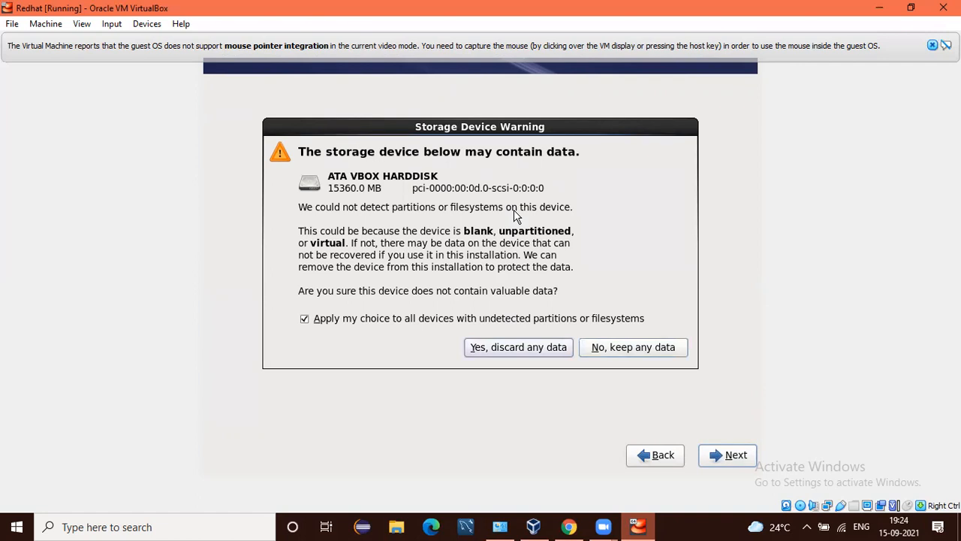
pyautogui.press('Return')
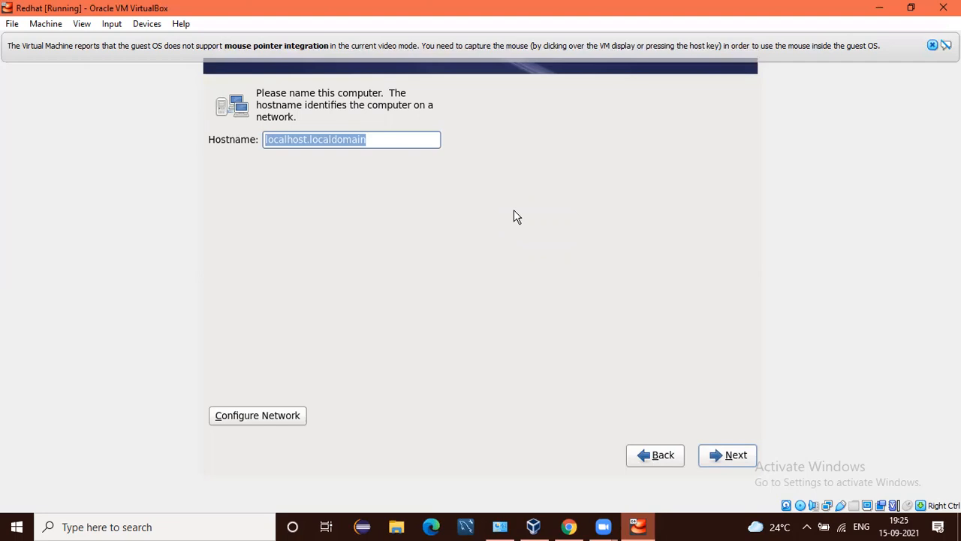
# Keep localhost.localdomain as the computer's hostname and continue to the time zone settings.
pyautogui.press('Tab')
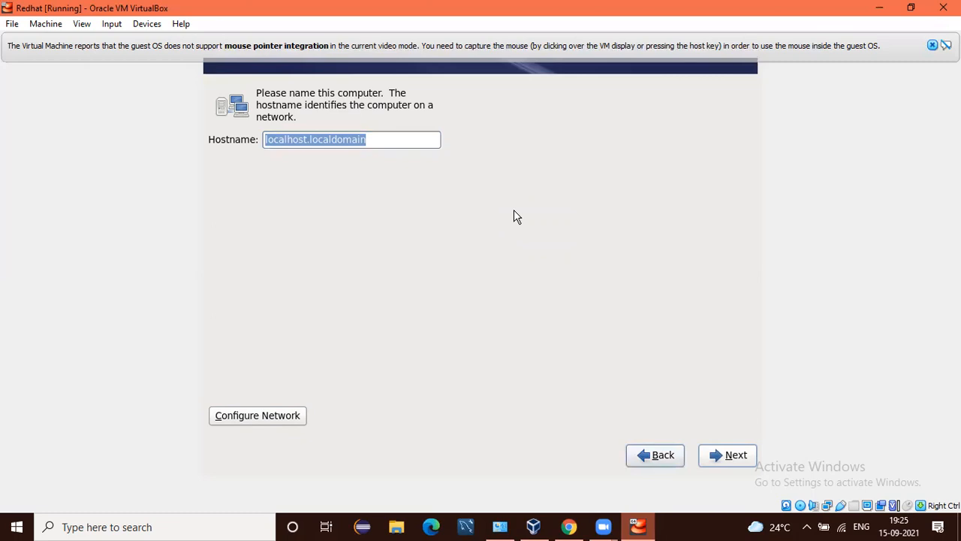
pyautogui.press('Tab')
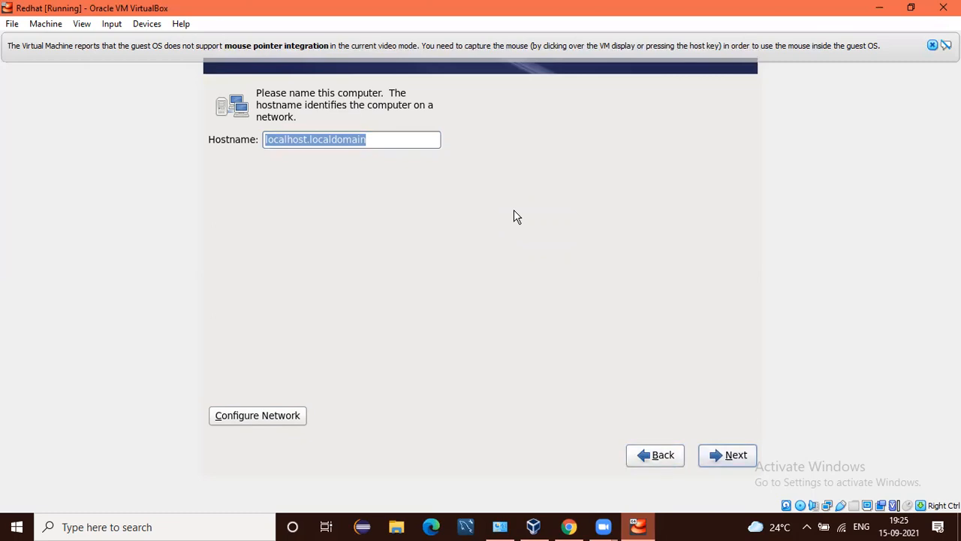
pyautogui.press('Return')
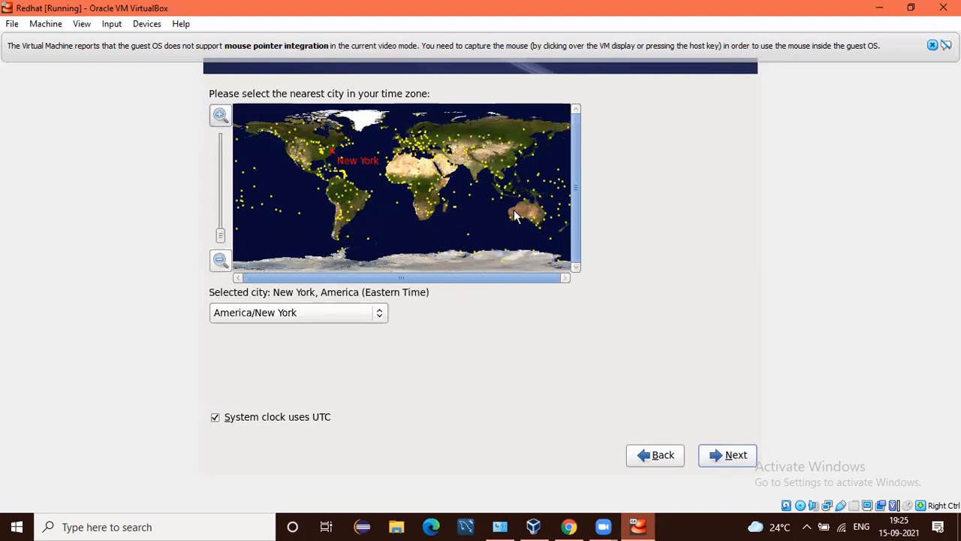
# Set the time zone to Asia/Kolkata and continue to the root password settings.
pyautogui.press('Tab')
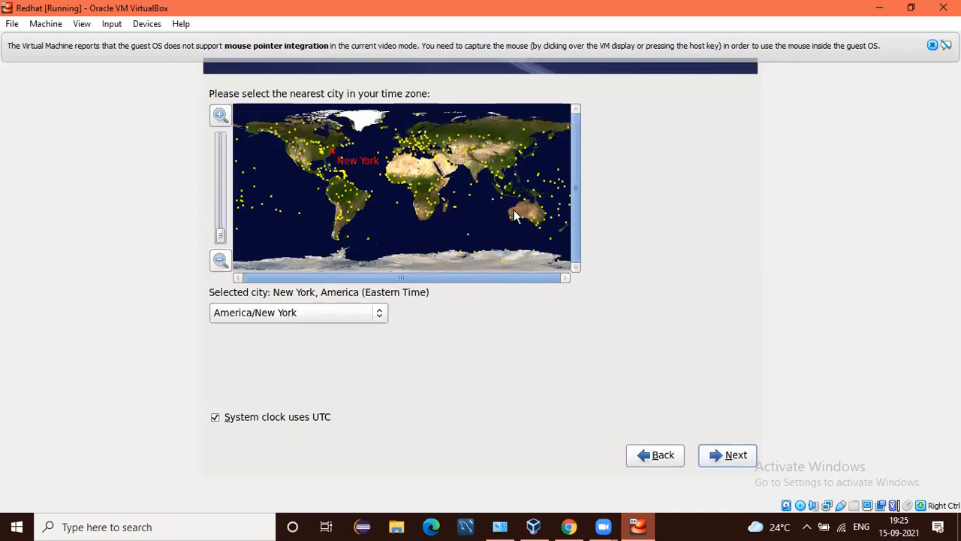
pyautogui.press('Tab')
pyautogui.press('Tab')
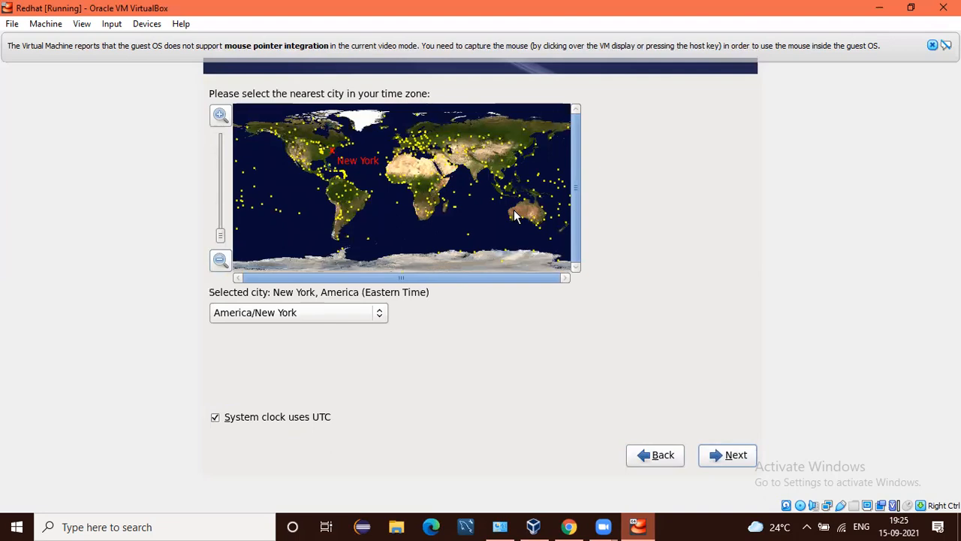
pyautogui.press('Tab')
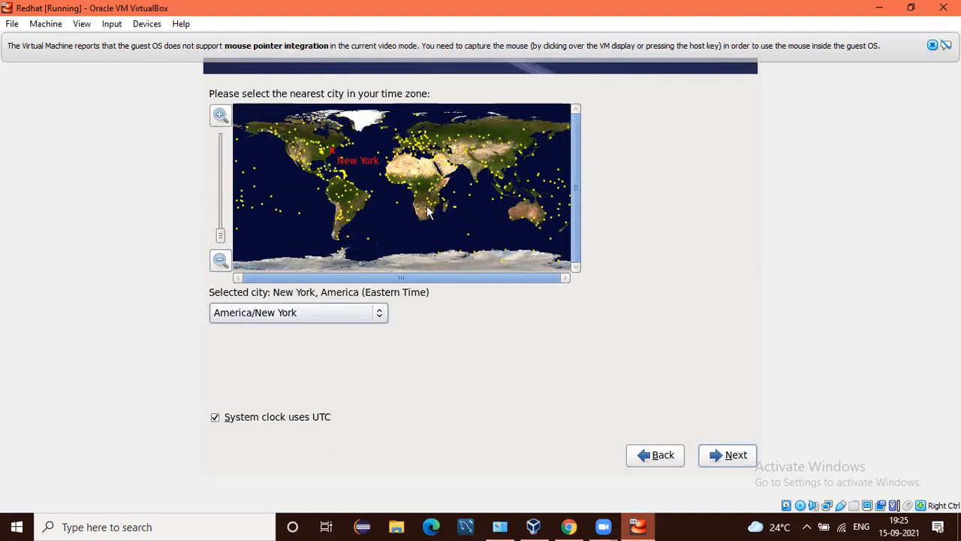
pyautogui.press('Down')
pyautogui.press('Down')
pyautogui.press('Down')
pyautogui.press('Down')
pyautogui.press('Down')
pyautogui.press('Down')
pyautogui.press('Down')
pyautogui.press('Down')
pyautogui.press('Down')
pyautogui.press('Down')
pyautogui.press('Down')
pyautogui.press('Down')
pyautogui.press('Down')
pyautogui.press('Down')
pyautogui.press('Down')
pyautogui.press('Down')
pyautogui.press('Down')
pyautogui.press('Down')
pyautogui.press('Down')
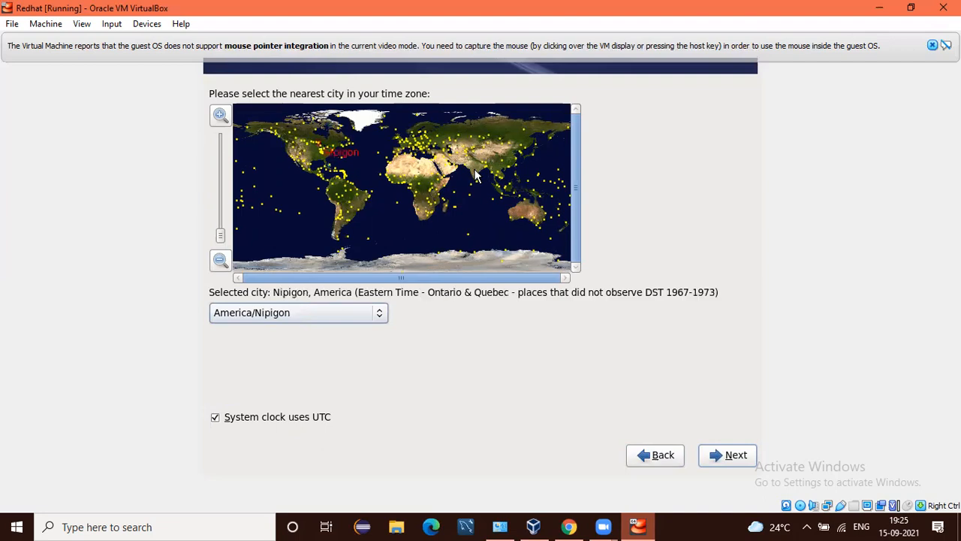
pyautogui.press('Down')
pyautogui.press('Down')
pyautogui.press('Down')
pyautogui.press('Down')
pyautogui.press('Down')
pyautogui.press('Down')
pyautogui.press('Down')
pyautogui.press('Down')
pyautogui.press('Down')
pyautogui.press('Down')
pyautogui.press('Down')
pyautogui.press('Down')
pyautogui.press('Down')
pyautogui.press('Down')
pyautogui.press('Down')
pyautogui.press('Down')
pyautogui.press('Down')
pyautogui.press('Down')
pyautogui.press('Down')
pyautogui.press('Down')
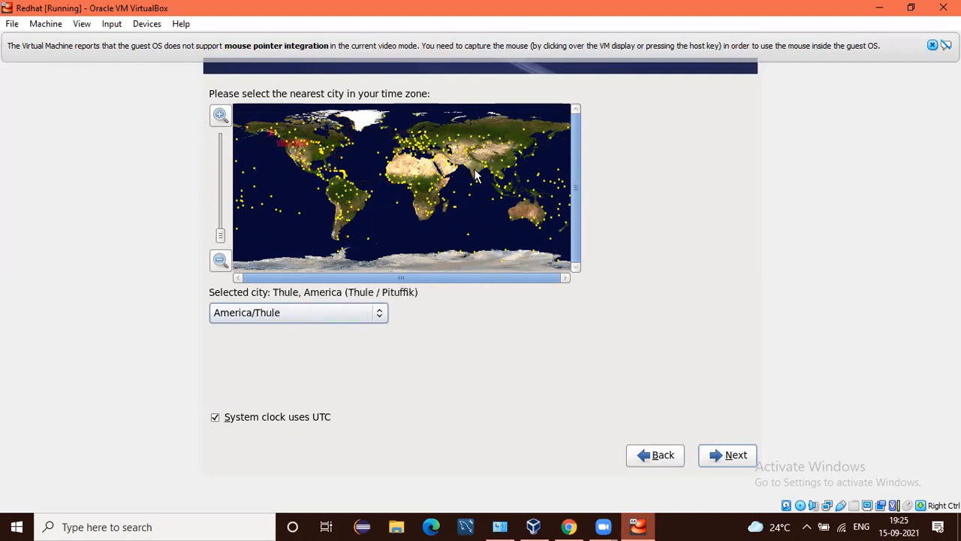
pyautogui.press('Down')
pyautogui.press('Down')
pyautogui.press('Down')
pyautogui.press('Down')
pyautogui.press('Down')
pyautogui.press('Down')
pyautogui.press('Down')
pyautogui.press('Down')
pyautogui.press('Down')
pyautogui.press('Down')
pyautogui.press('Down')
pyautogui.press('Down')
pyautogui.press('Down')
pyautogui.press('Down')
pyautogui.press('Down')
pyautogui.press('Down')
pyautogui.press('Down')
pyautogui.press('Down')
pyautogui.press('Down')
pyautogui.press('Down')
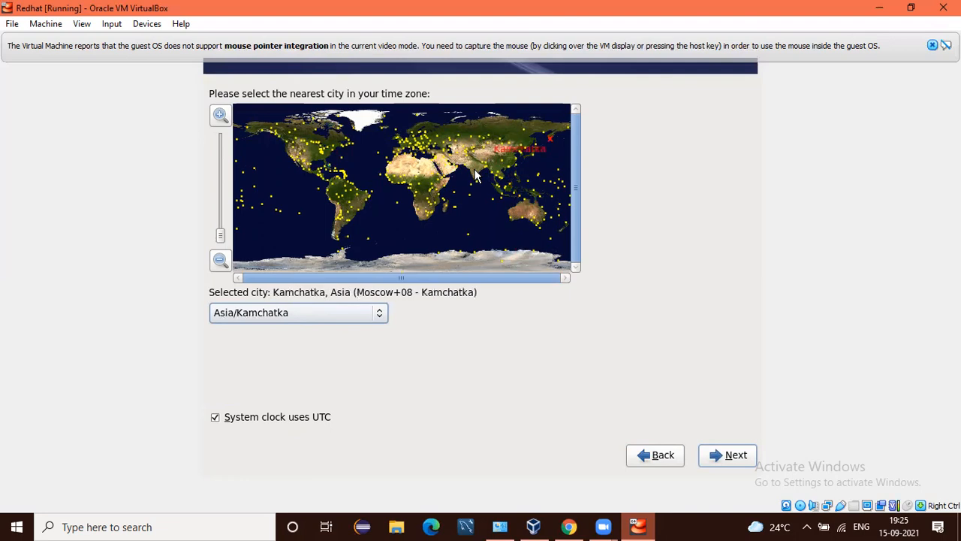
pyautogui.press('Down')
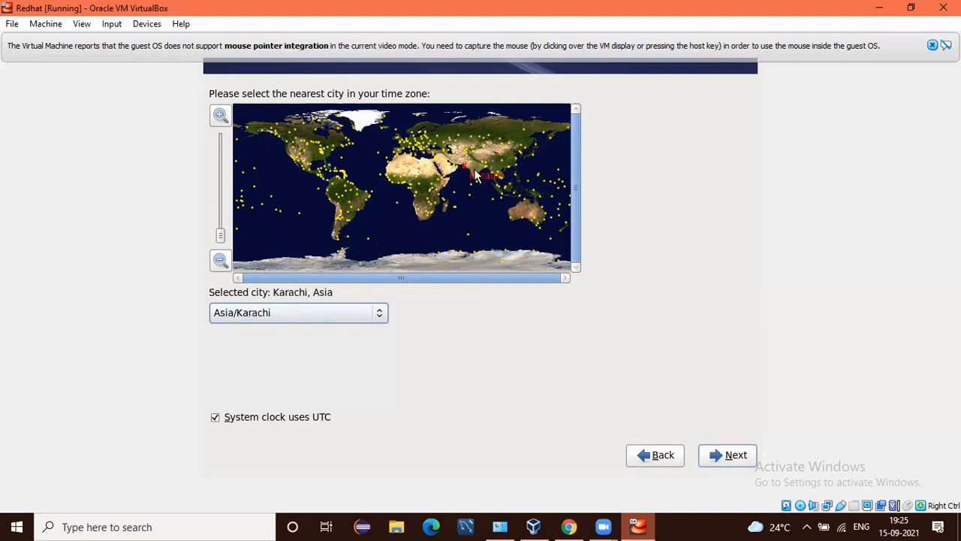
pyautogui.press('Down')
pyautogui.press('Down')
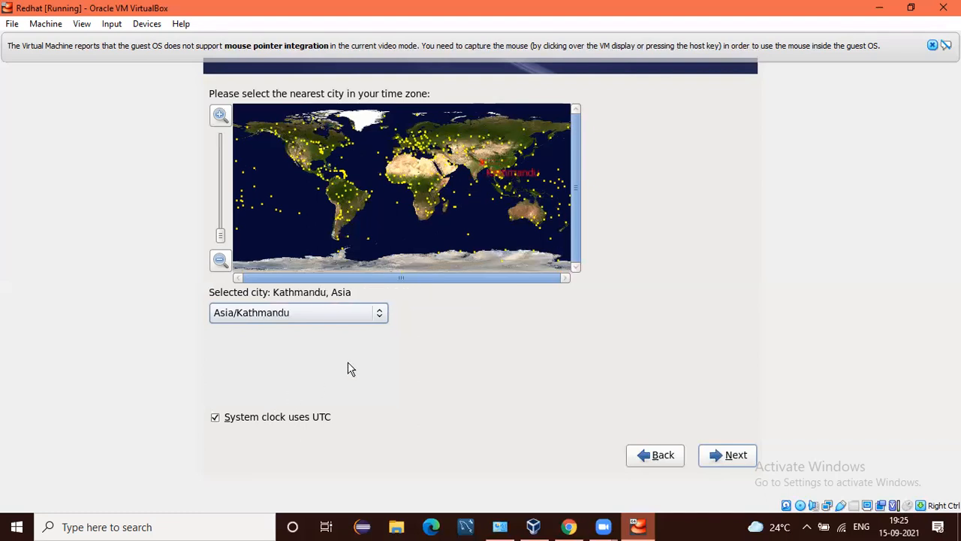
pyautogui.press('Down')
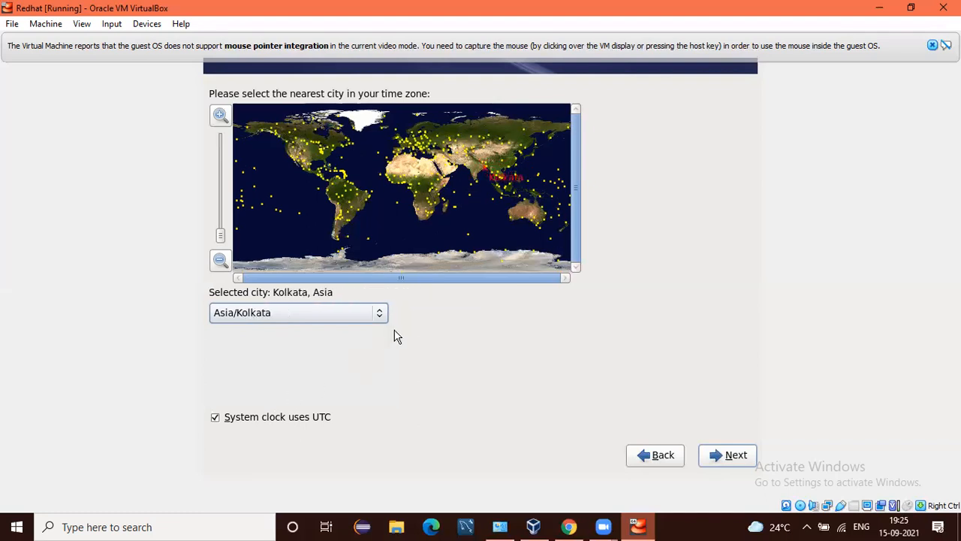
pyautogui.press('Tab')
pyautogui.press('Tab')
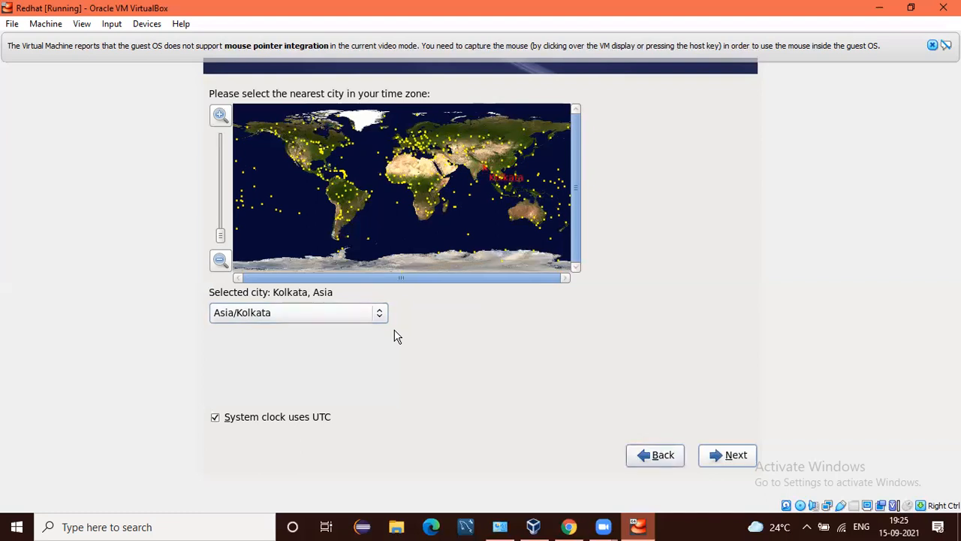
pyautogui.press('Tab')
pyautogui.press('Return')
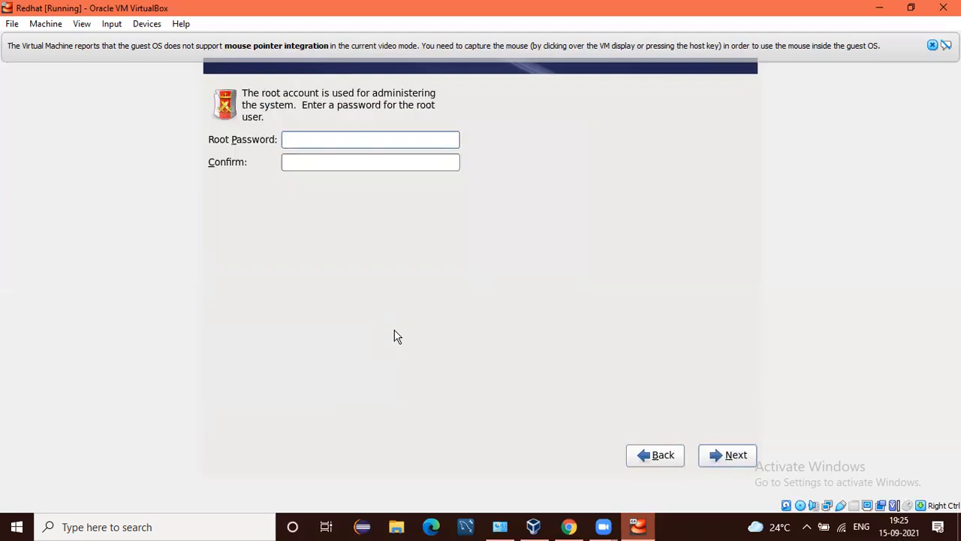
# Enter and confirm the root account password, and accept using it despite the weak password notice.
pyautogui.write('******')
pyautogui.press('Tab')
pyautogui.write('******')
pyautogui.press('Tab')
pyautogui.press('Tab')
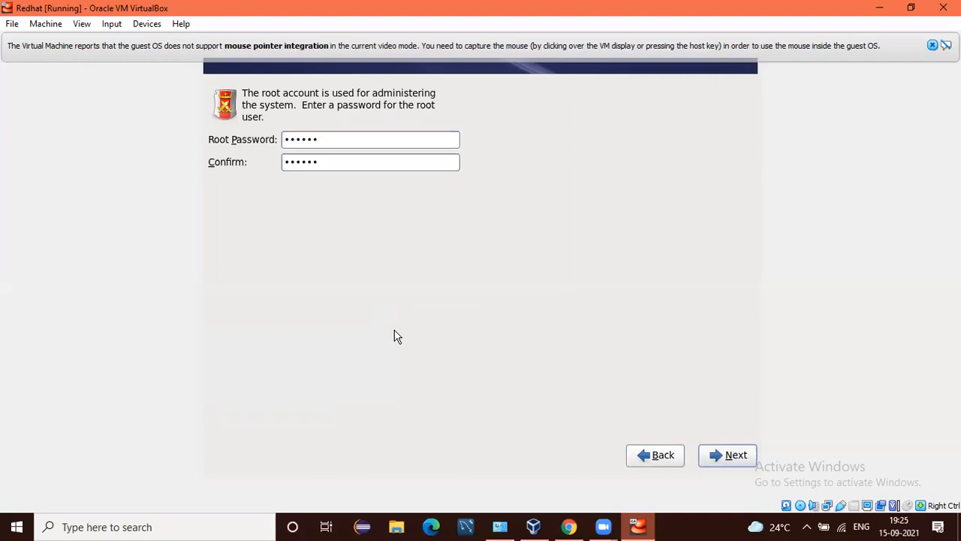
pyautogui.press('Return')
pyautogui.press('Tab')
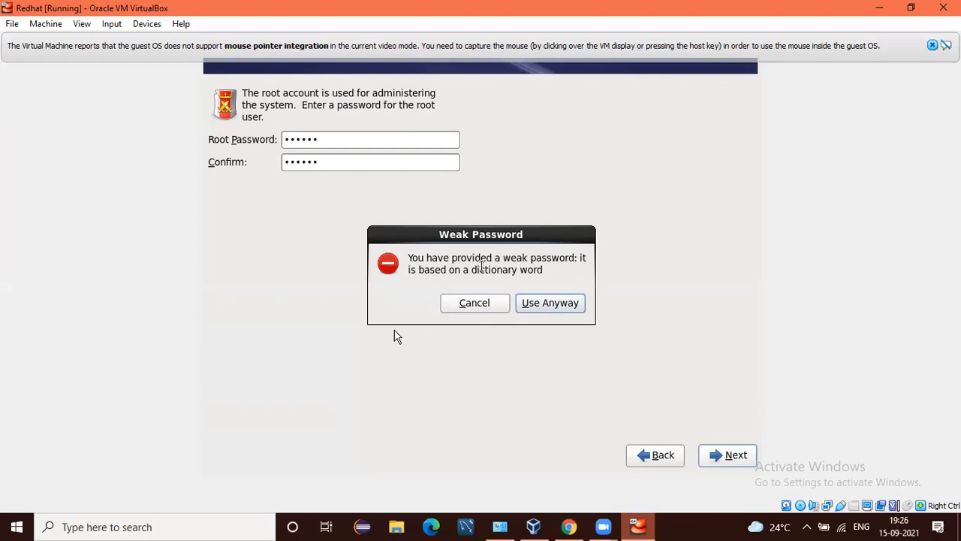
pyautogui.press('Return')
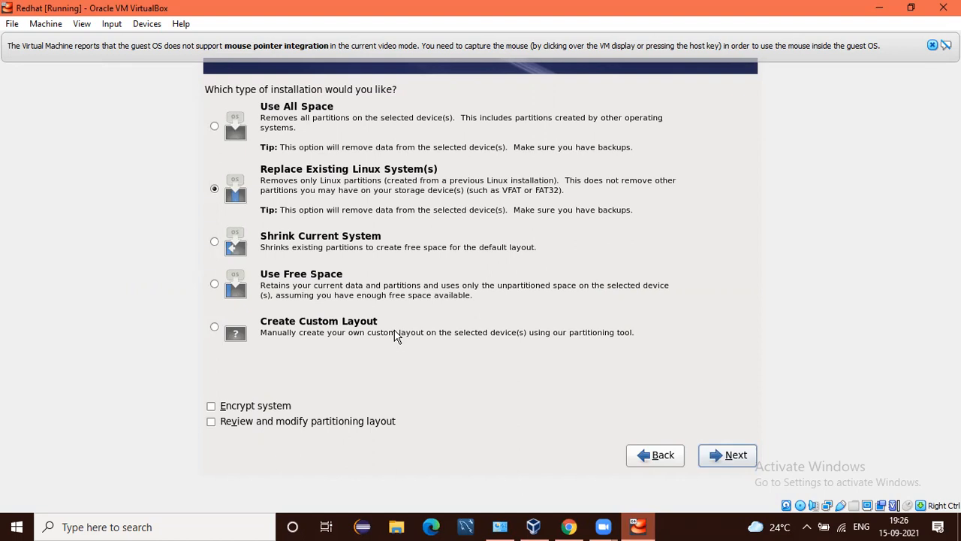
# Choose Create Custom Layout as the installation type and continue to the partitioning tool.
pyautogui.press('Tab')
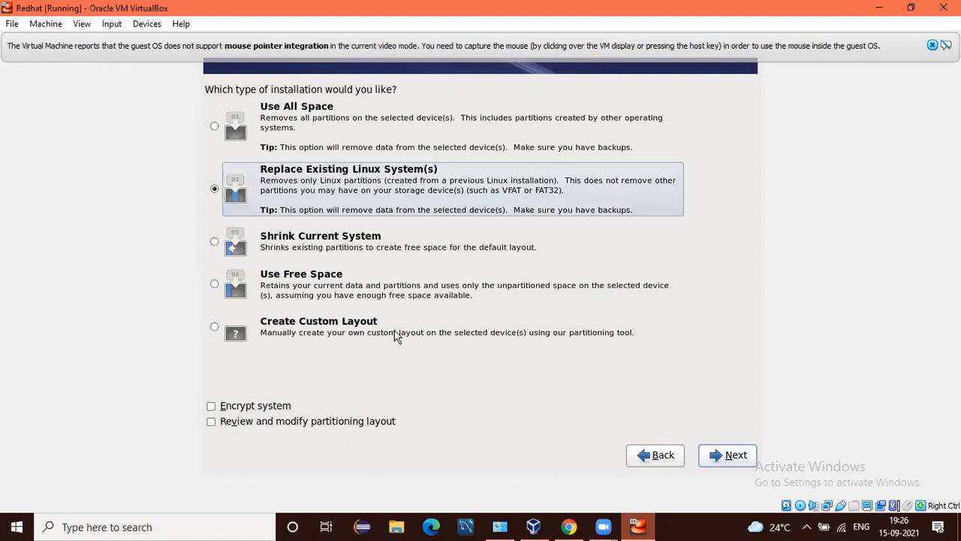
pyautogui.press('Down')
pyautogui.press('Down')
pyautogui.press('Down')
pyautogui.press('Down')
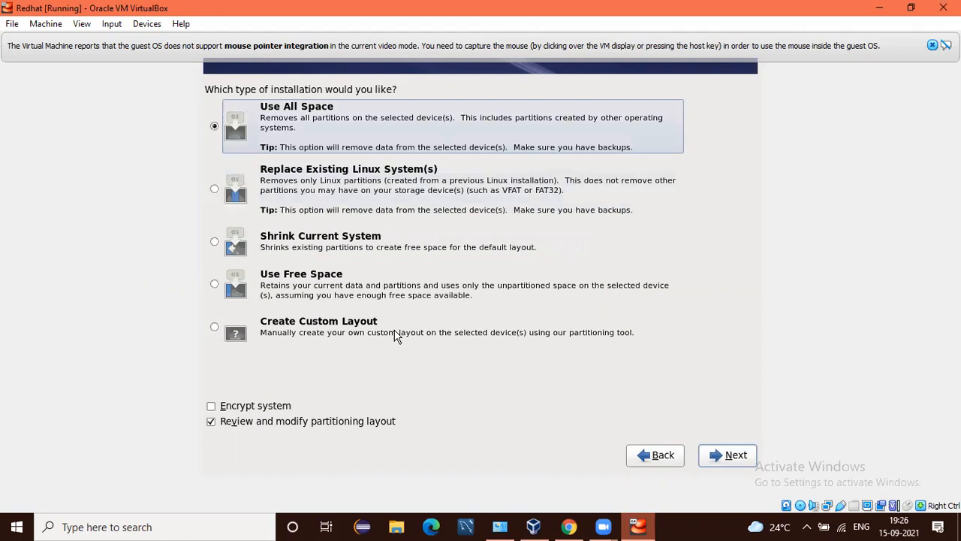
pyautogui.press('Down')
pyautogui.press('Down')
pyautogui.press('Down')
pyautogui.press('Down')
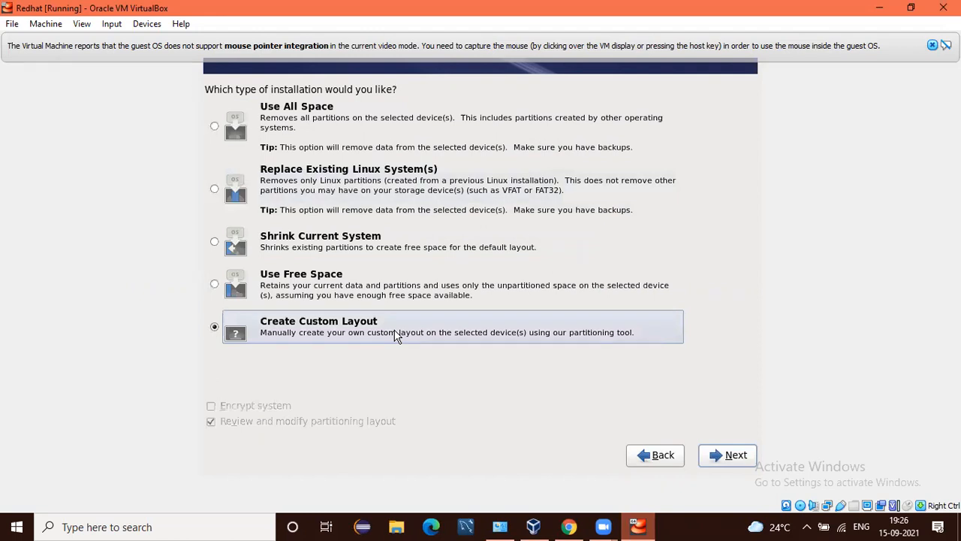
pyautogui.press('Tab')
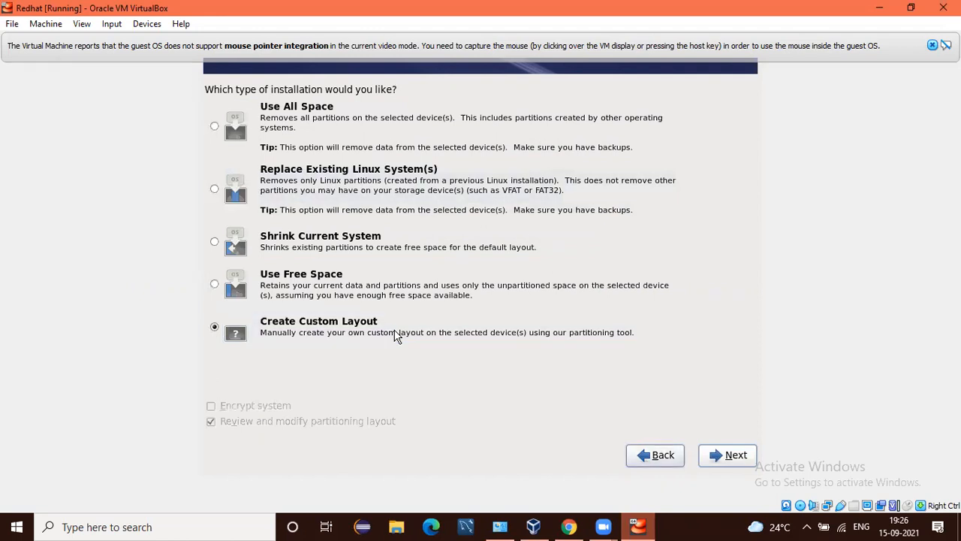
pyautogui.press('Tab')
pyautogui.press('Return')
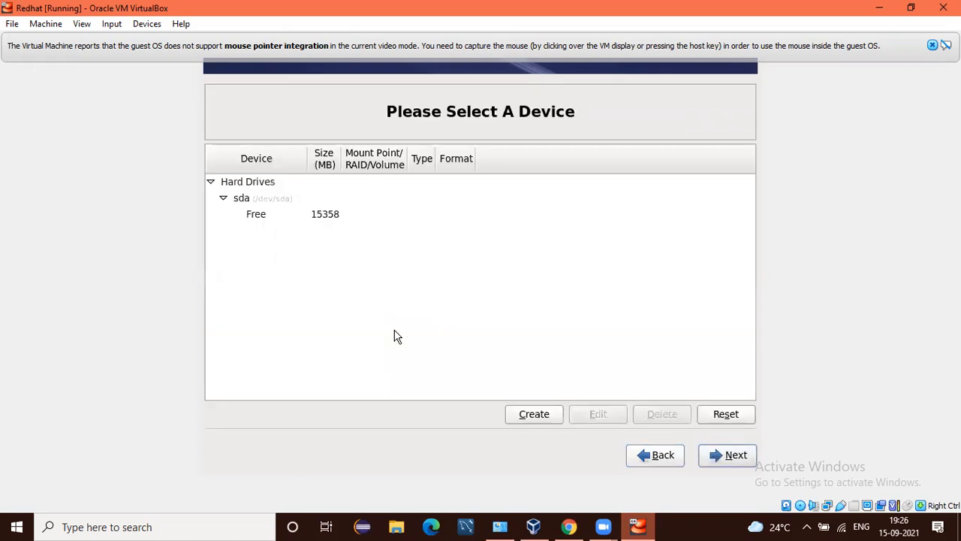
# Start creating a Standard Partition in the free space of the sda hard drive.
pyautogui.press('Tab')
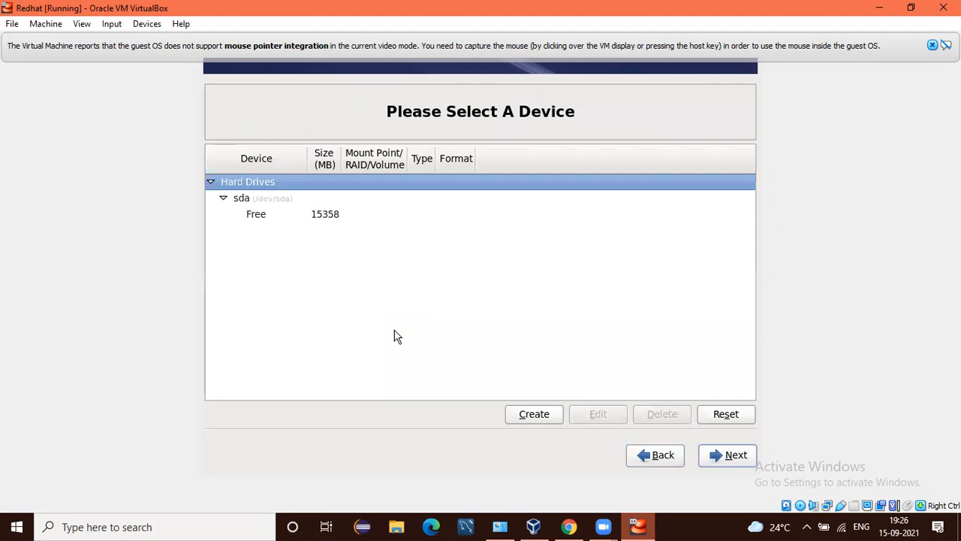
pyautogui.press('Down')
pyautogui.press('Down')
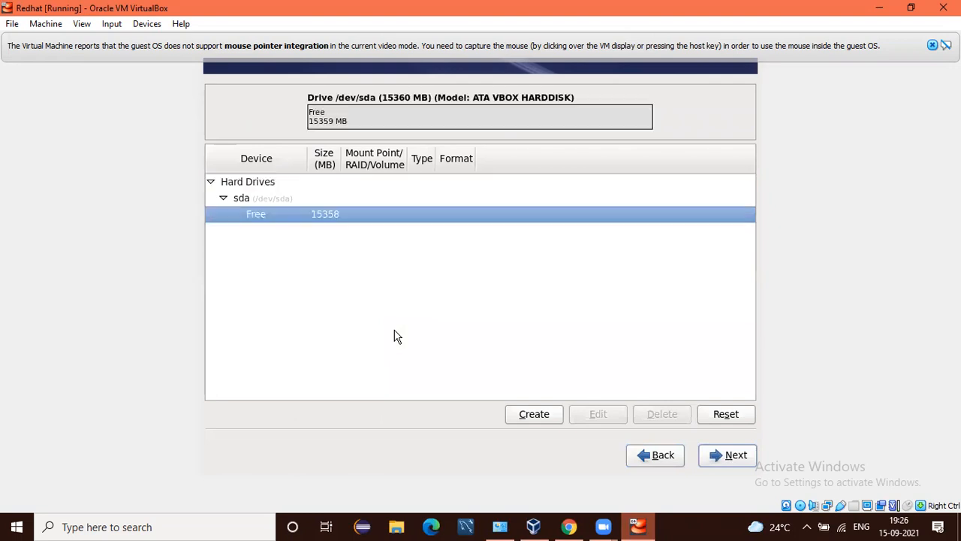
pyautogui.press('Tab')
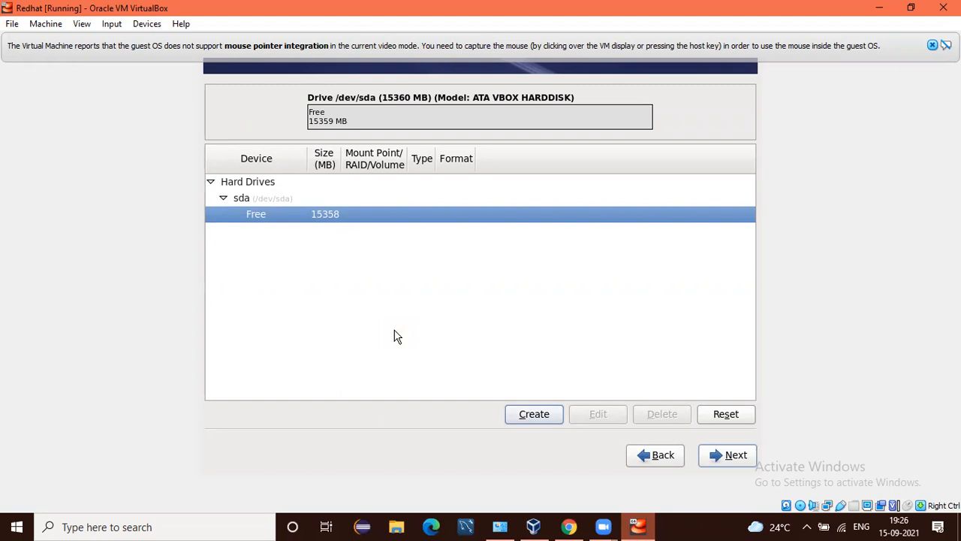
pyautogui.press('Return')
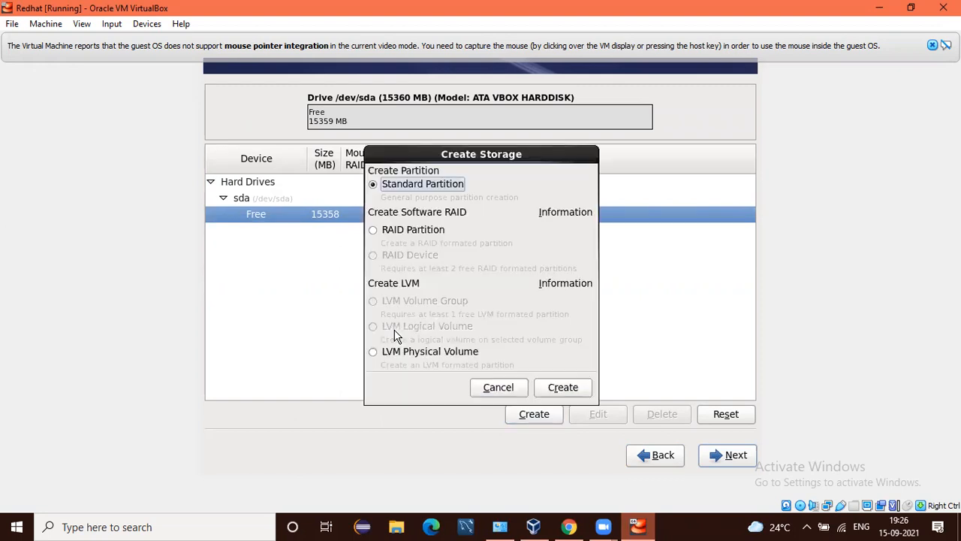
pyautogui.press('Tab')
pyautogui.press('Tab')
pyautogui.press('Tab')
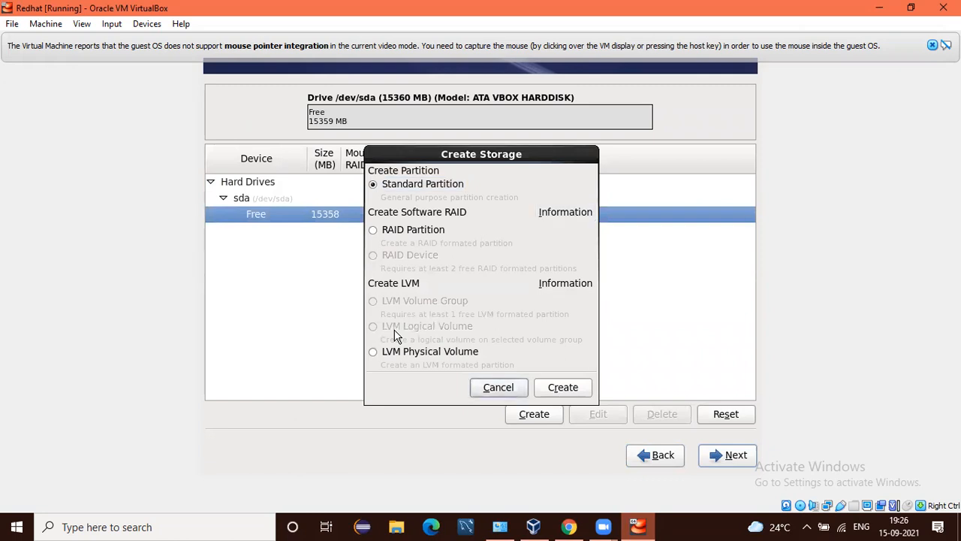
pyautogui.press('Tab')
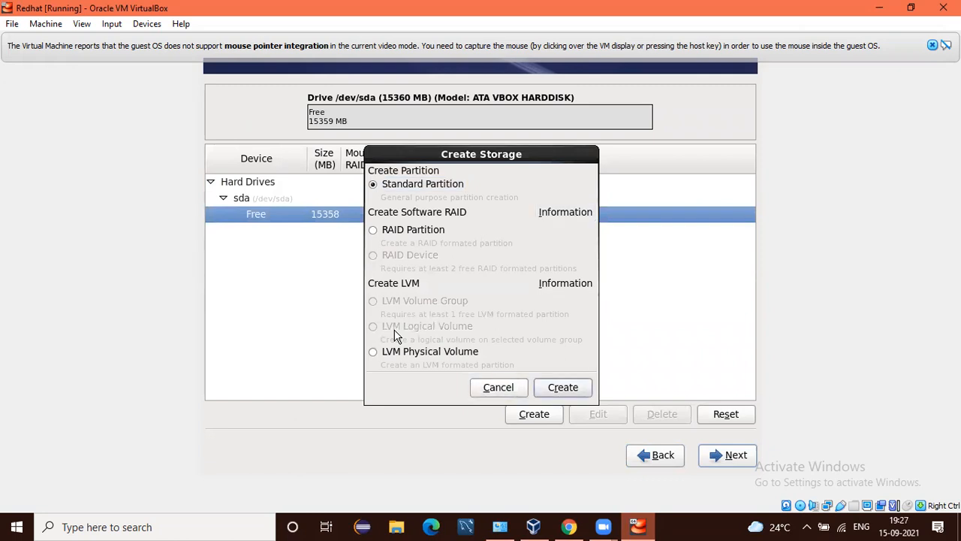
pyautogui.press('Return')
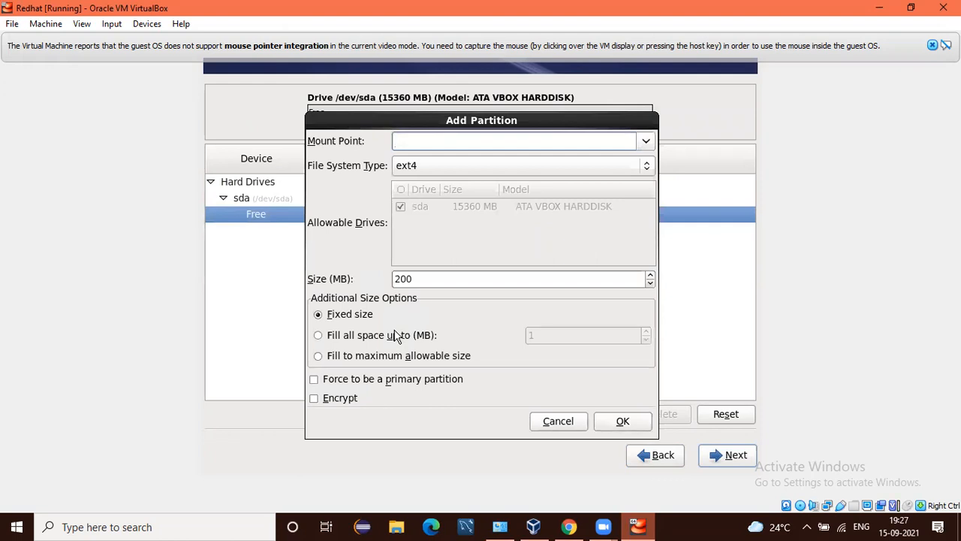
# Add the partition with mount point /boot, file system ext4 and a fixed size of 500 MB.
pyautogui.write('/')
pyautogui.write('boot')
pyautogui.press('Tab')
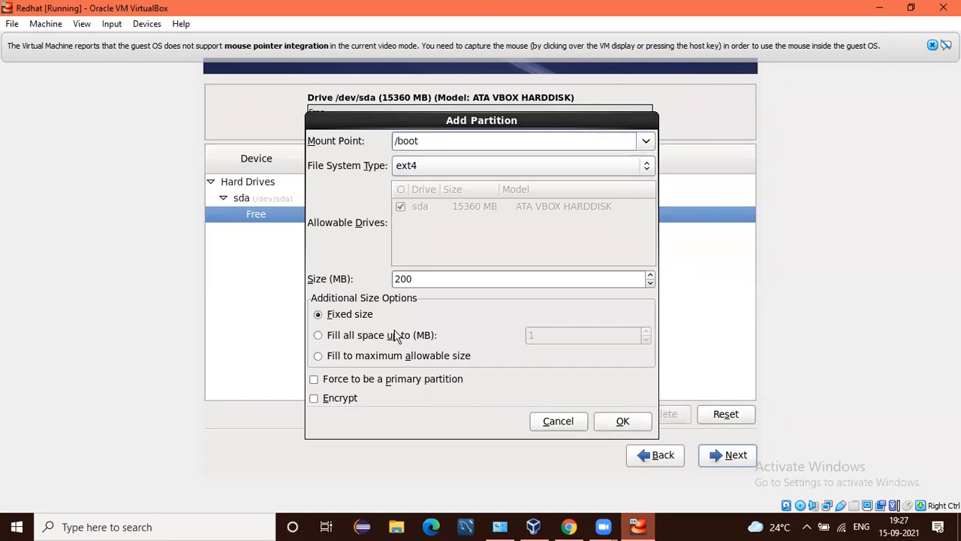
pyautogui.press('Tab')
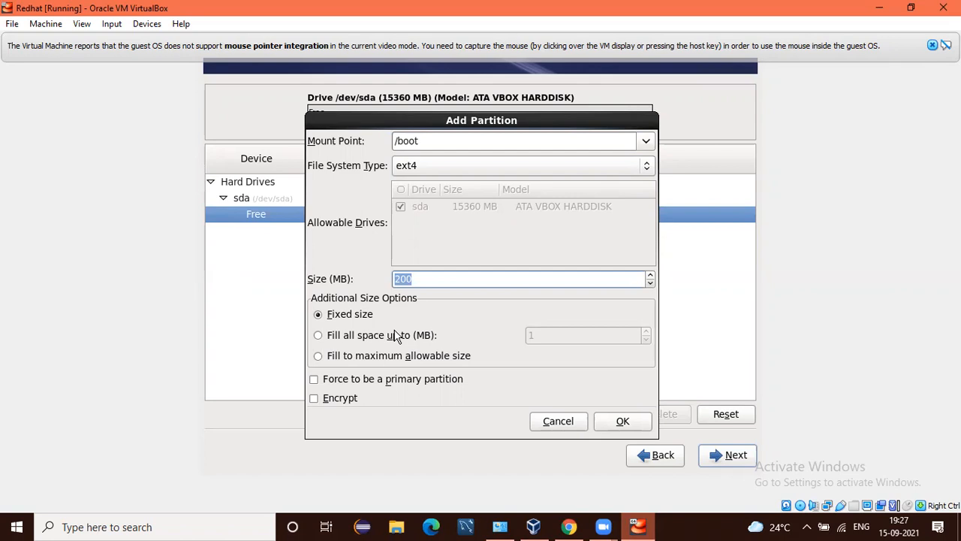
pyautogui.press('BackSpace')
pyautogui.write('500')
pyautogui.press('Tab')
pyautogui.press('Tab')
pyautogui.press('Tab')
pyautogui.press('Tab')
pyautogui.press('Tab')
pyautogui.press('Return')
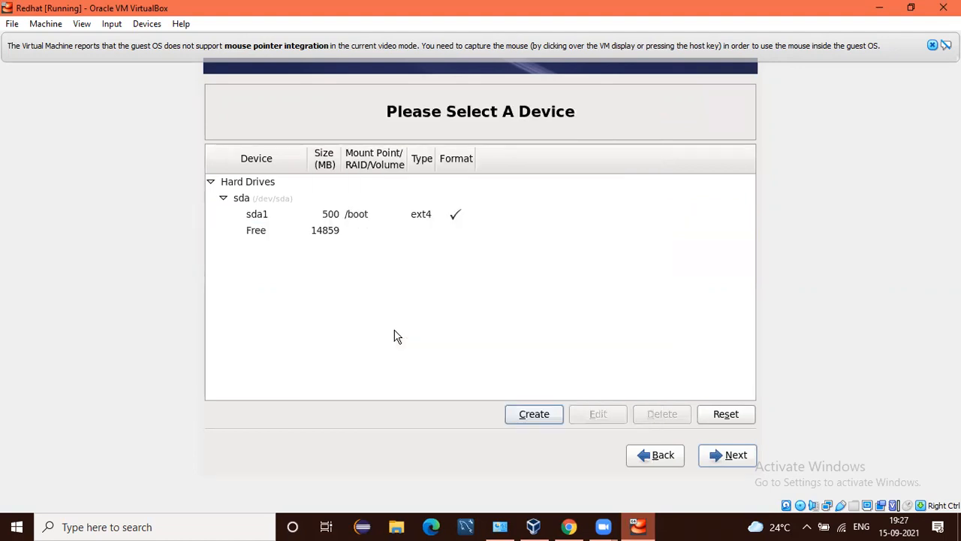
# Start creating a Standard Partition in the free space left after the /boot partition on sda.
pyautogui.press('Down')
pyautogui.press('Right')
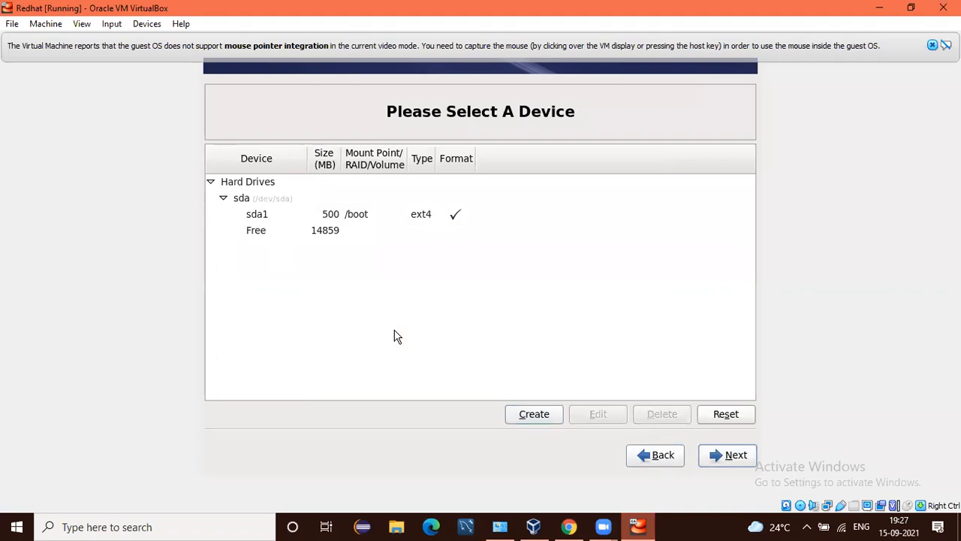
pyautogui.press('Tab')
pyautogui.press('Tab')
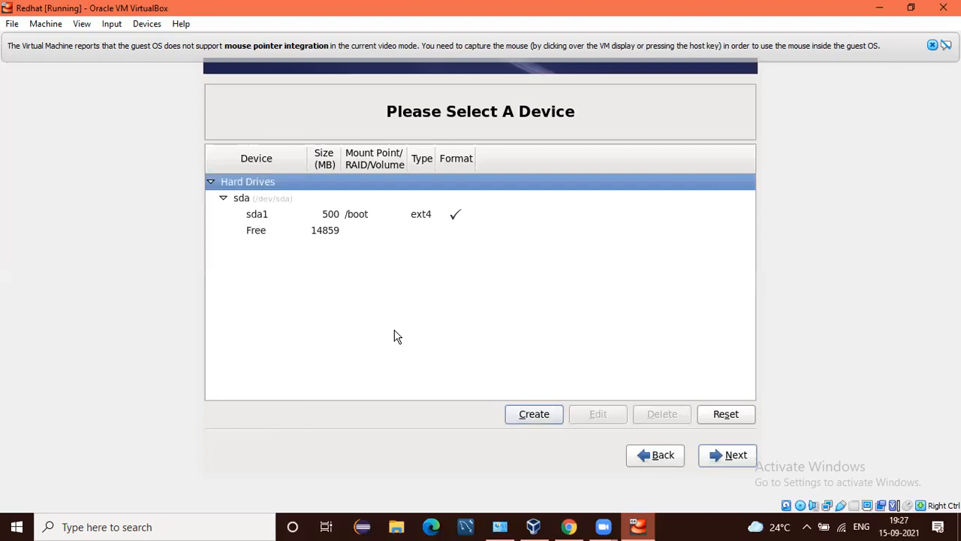
pyautogui.press('Down')
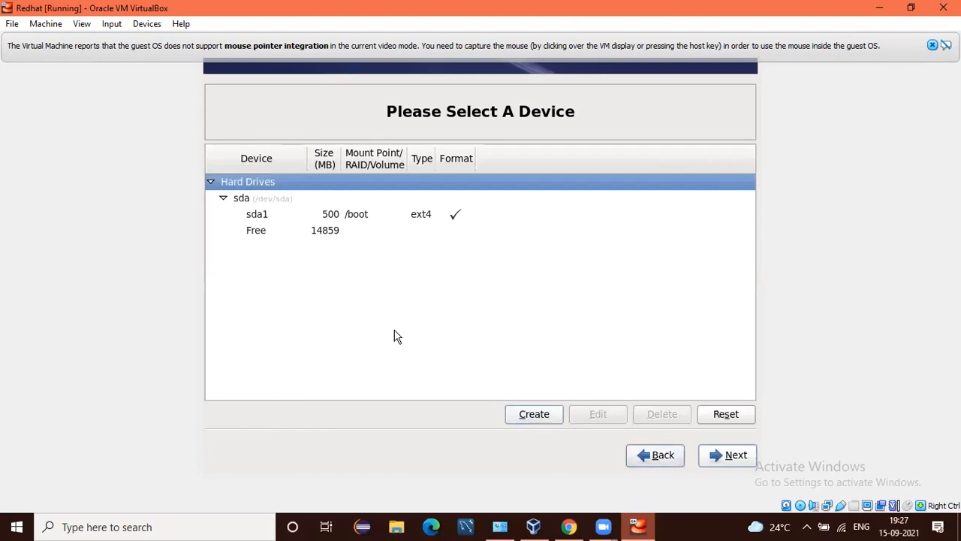
pyautogui.press('Up')
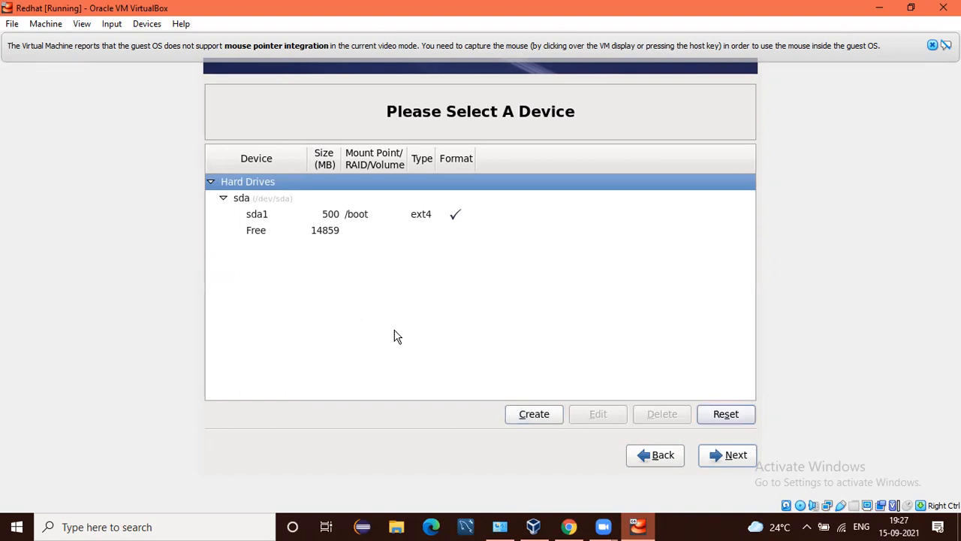
pyautogui.press('Left')
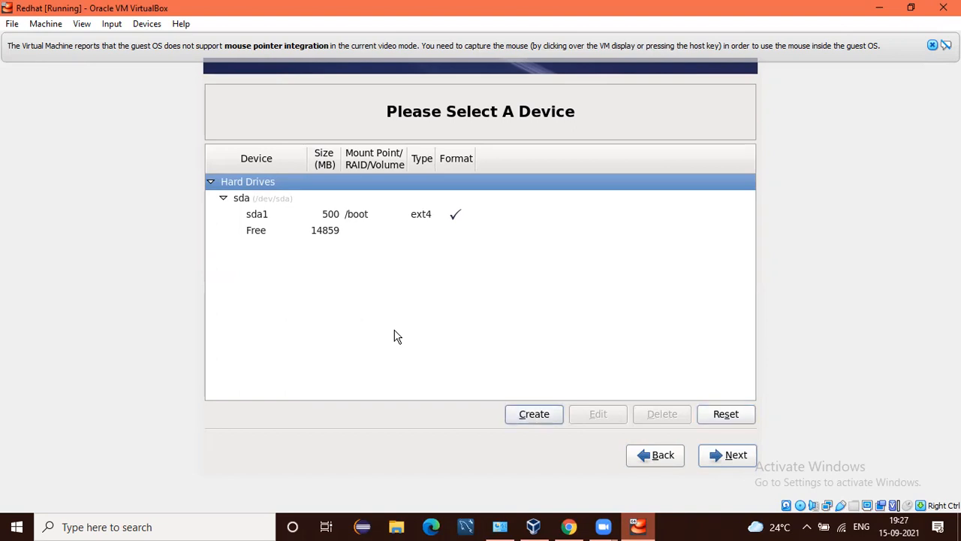
pyautogui.press('Up')
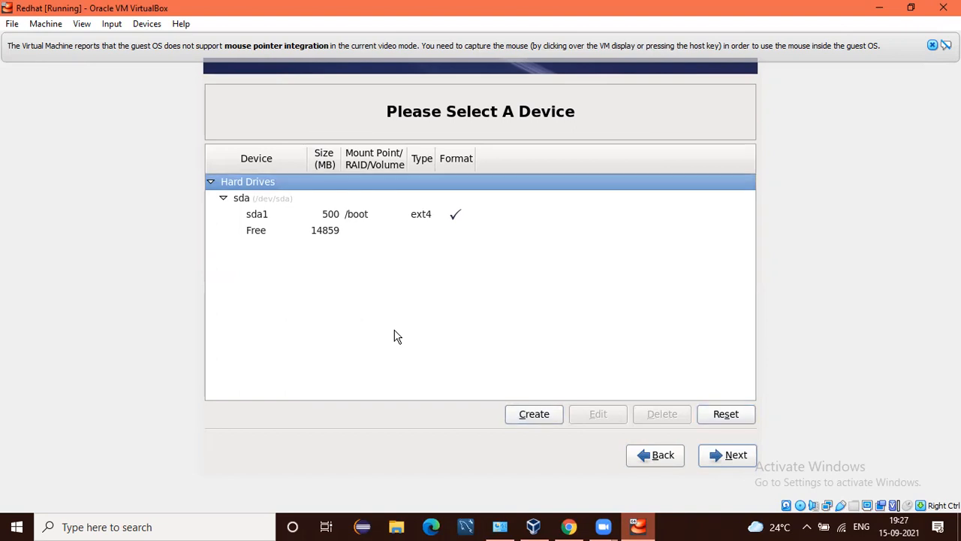
pyautogui.press('Down')
pyautogui.press('Down')
pyautogui.press('Down')
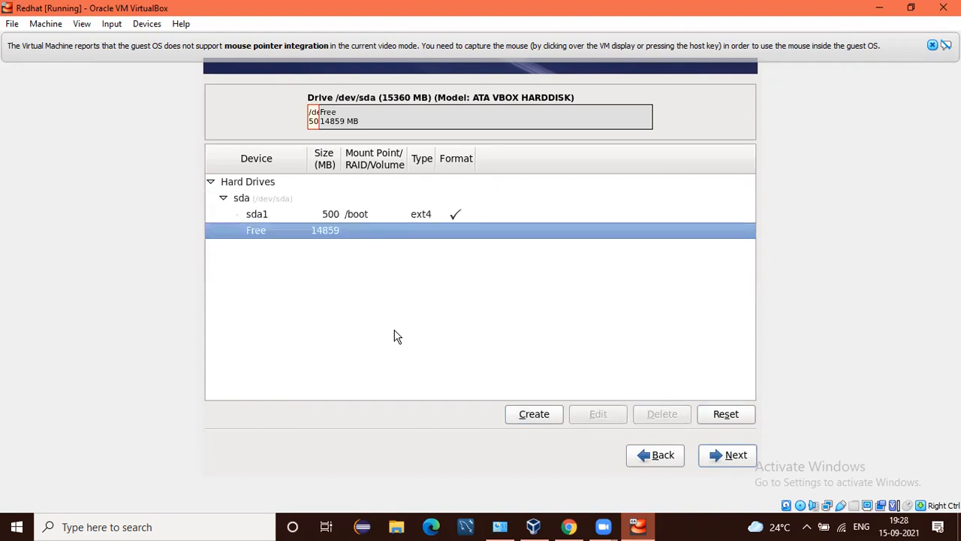
pyautogui.press('Tab')
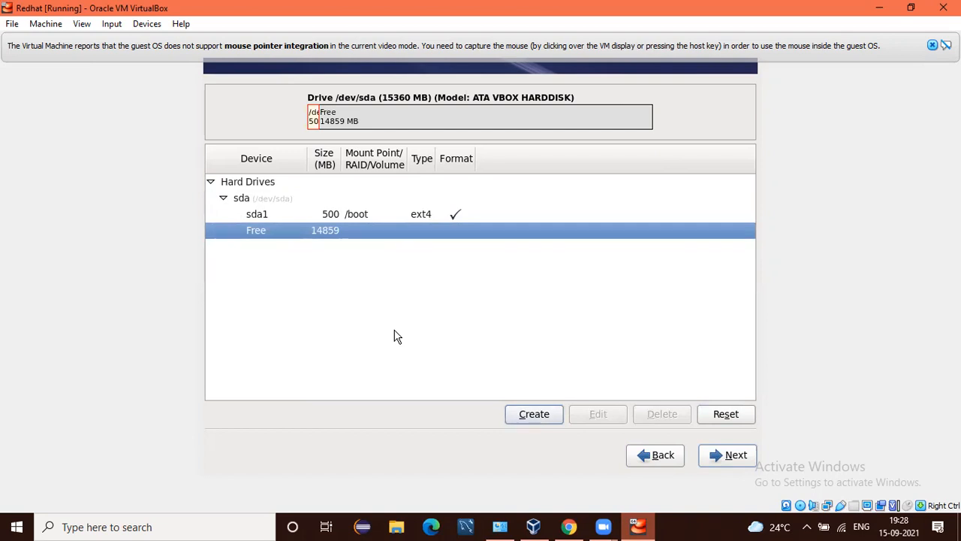
pyautogui.press('Return')
pyautogui.press('Tab')
pyautogui.press('Tab')
pyautogui.press('Tab')
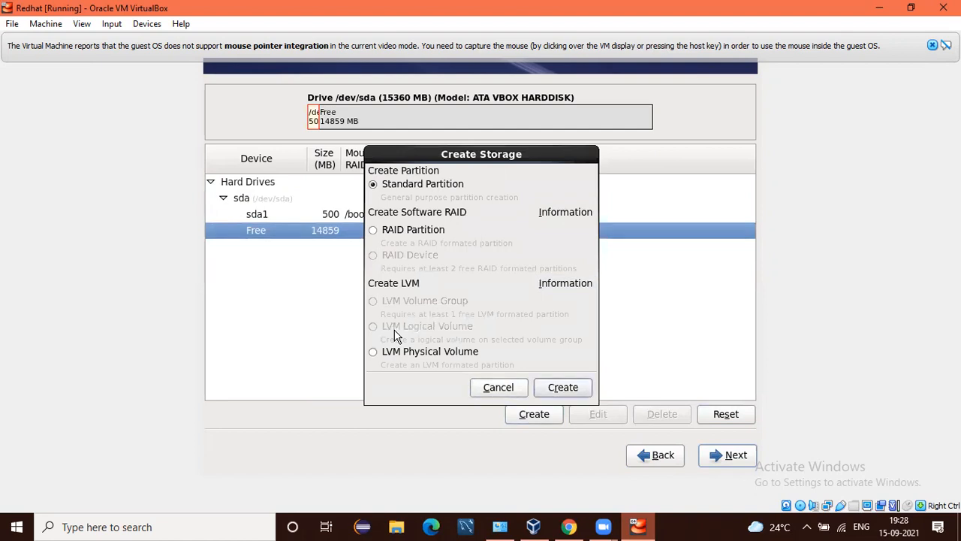
pyautogui.press('Return')
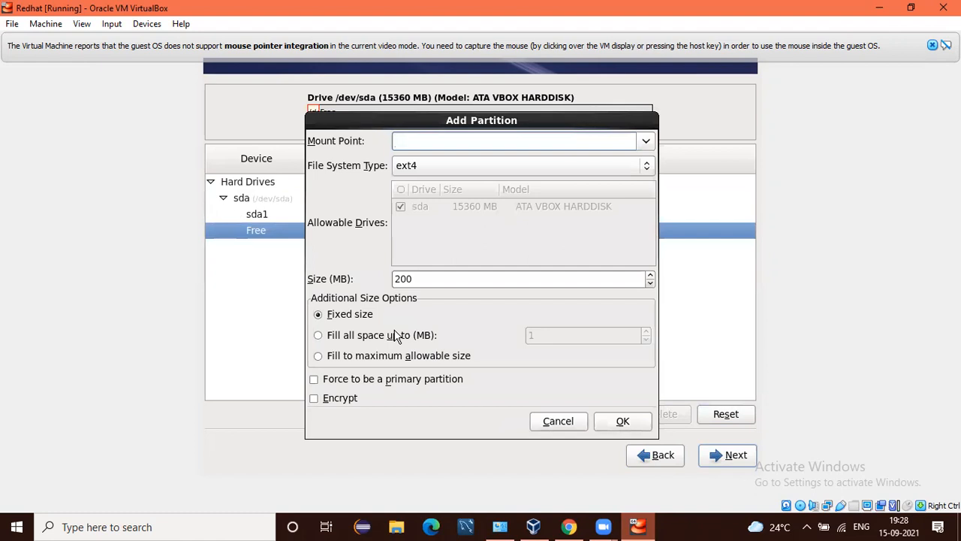
# Add the partition with mount point /, file system ext4 and a fixed size of 8000 MB.
pyautogui.write('/')
pyautogui.press('Tab')
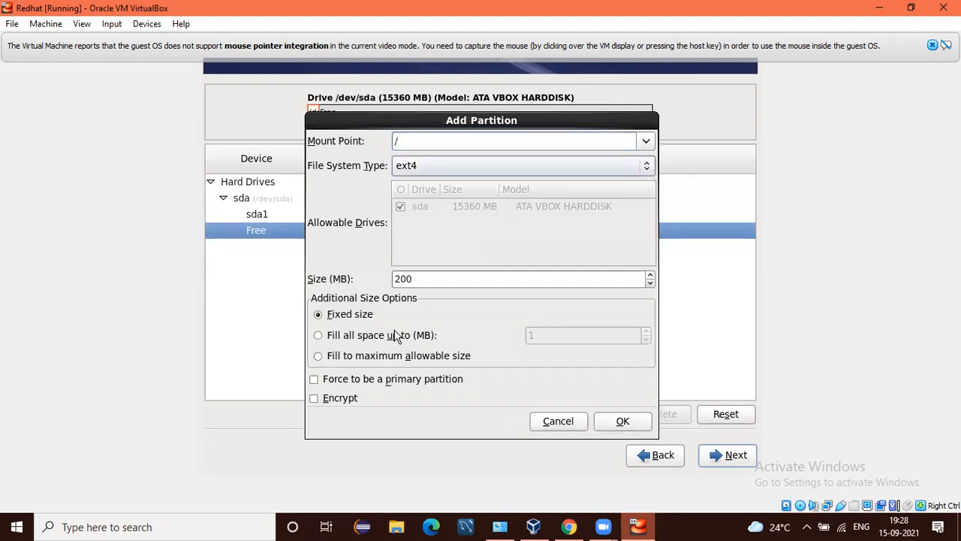
pyautogui.press('Tab')
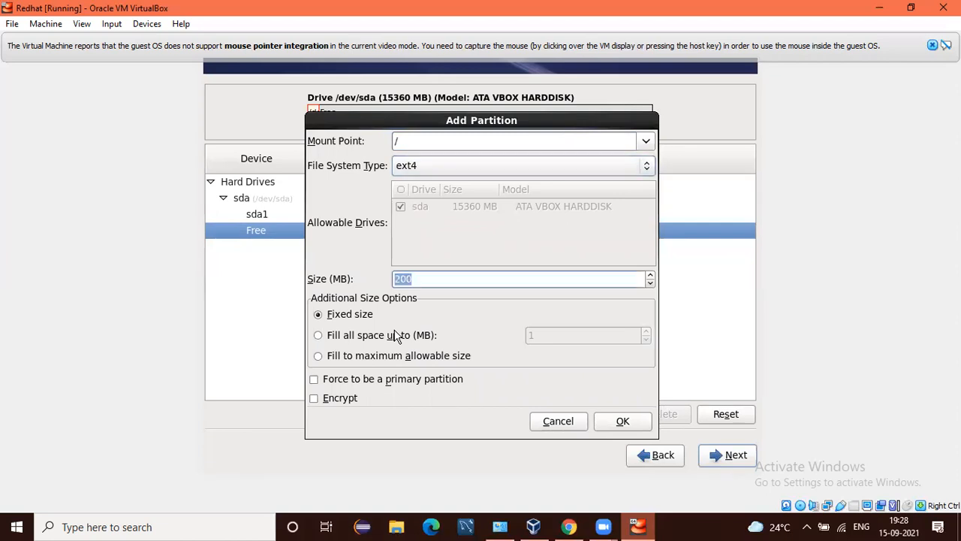
pyautogui.press('BackSpace')
pyautogui.write('500')
pyautogui.press('BackSpace')
pyautogui.press('BackSpace')
pyautogui.press('BackSpace')
pyautogui.write('8000')
pyautogui.press('Tab')
pyautogui.press('Tab')
pyautogui.press('Tab')
pyautogui.press('Tab')
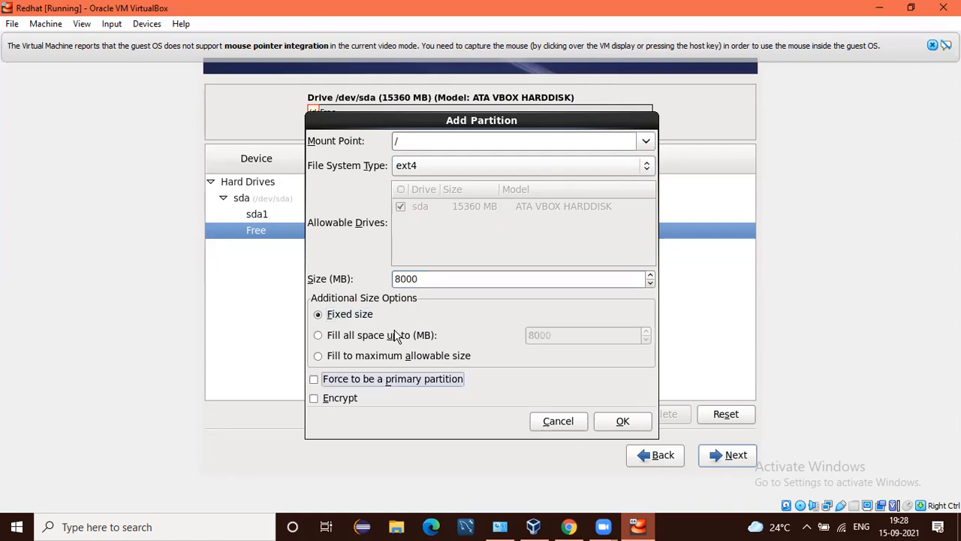
pyautogui.press('Tab')
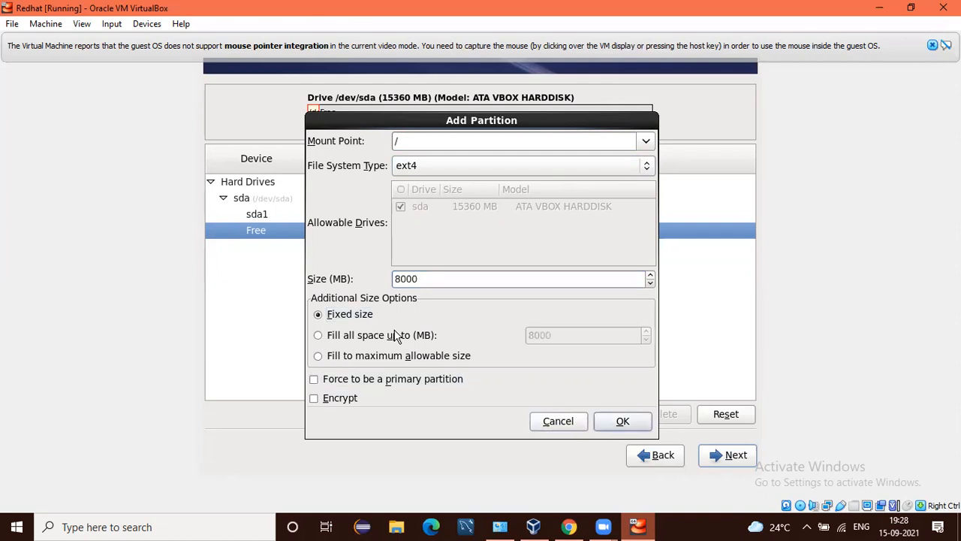
pyautogui.press('Return')
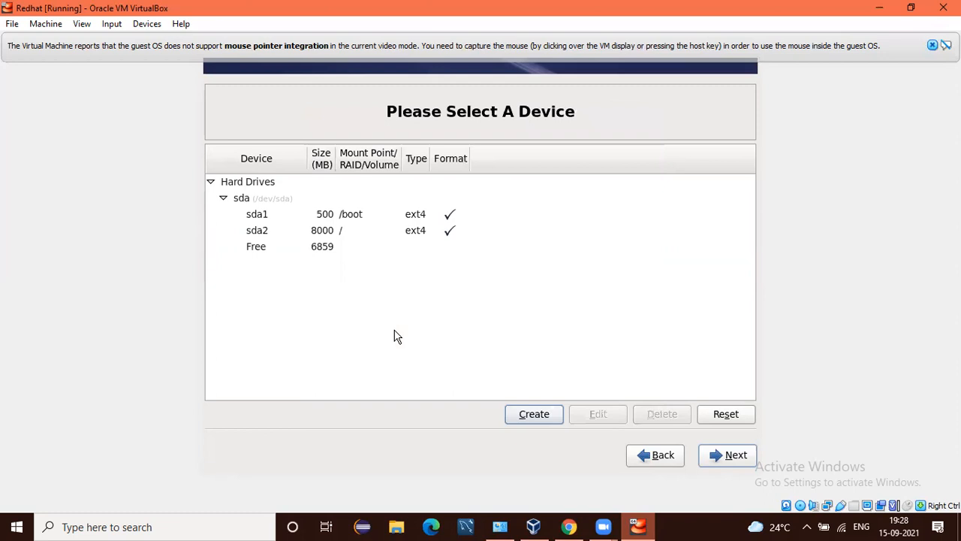
# Start creating another Standard Partition in the free space remaining after the root partition on sda.
pyautogui.press('Tab')
pyautogui.press('Tab')
pyautogui.press('Tab')
pyautogui.press('Tab')
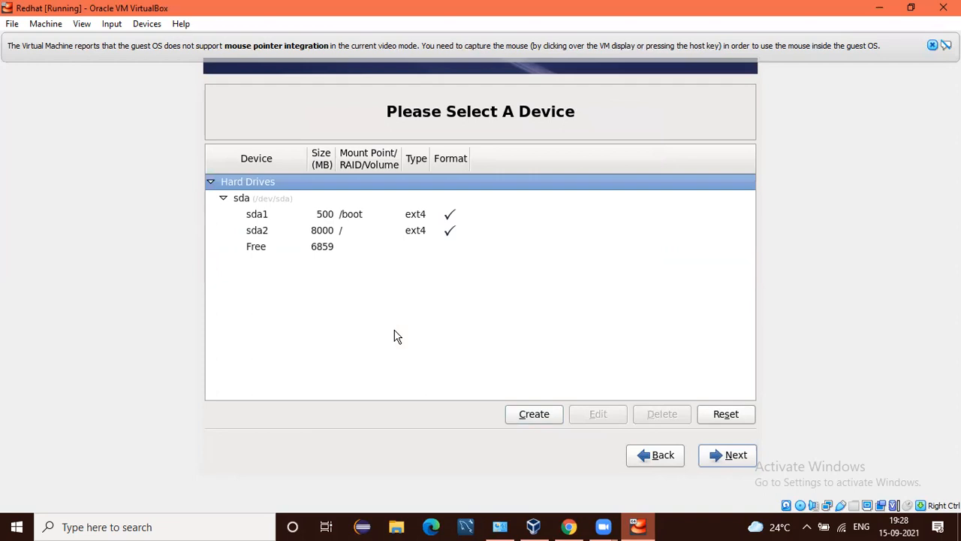
pyautogui.press('Down')
pyautogui.press('Down')
pyautogui.press('Down')
pyautogui.press('Down')
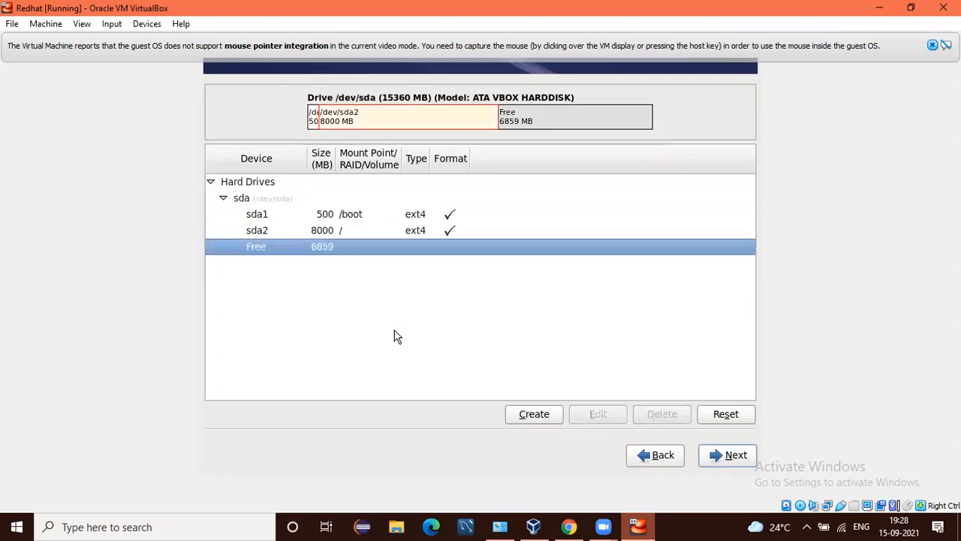
pyautogui.press('Tab')
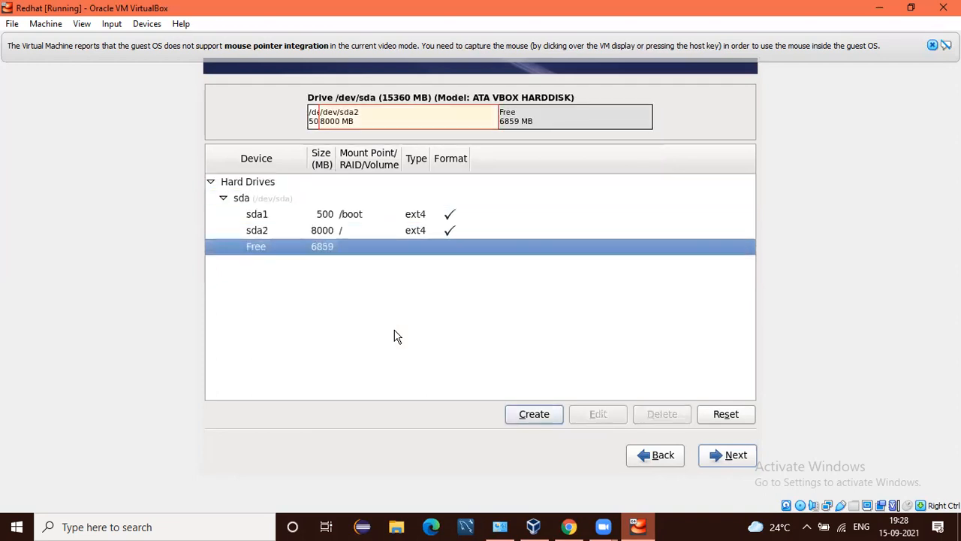
pyautogui.press('Return')
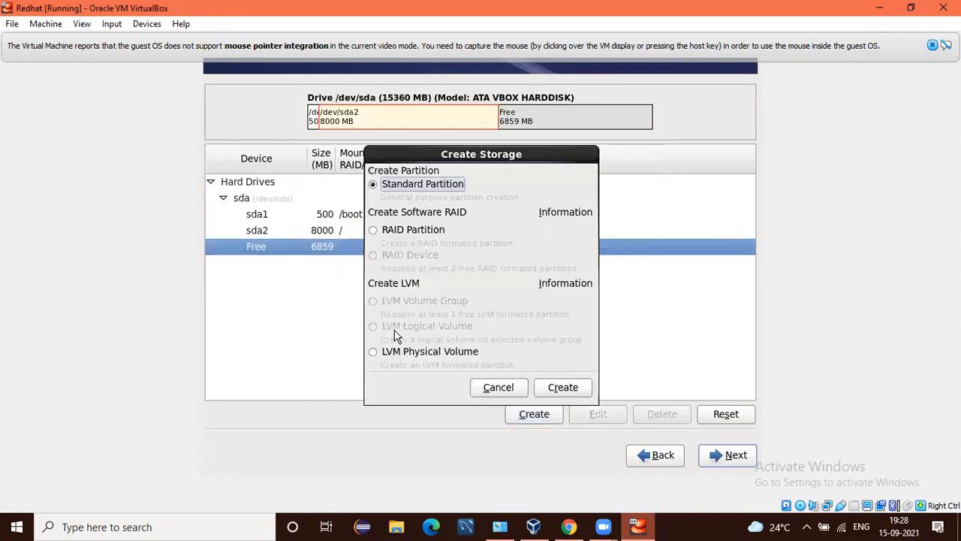
pyautogui.press('Tab')
pyautogui.press('Tab')
pyautogui.press('Tab')
pyautogui.press('Tab')
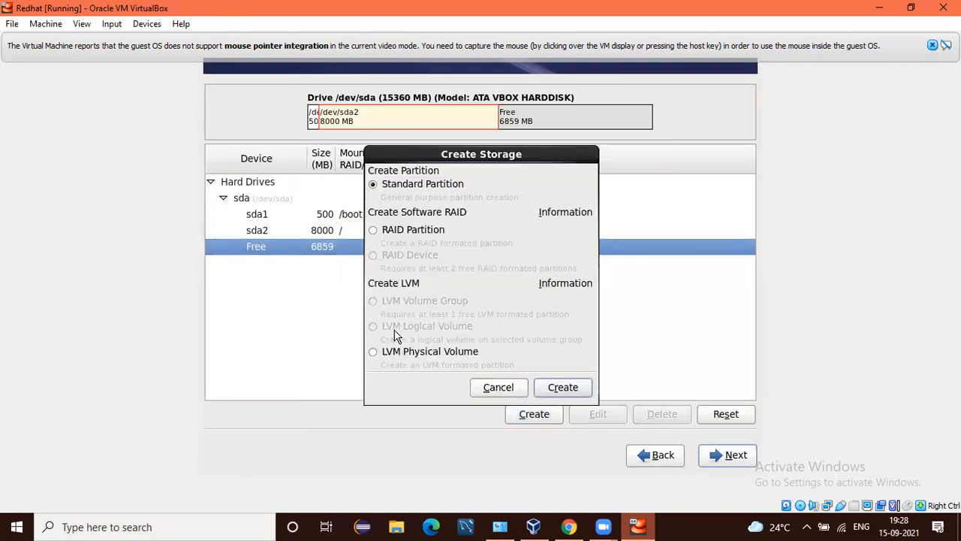
pyautogui.press('Return')
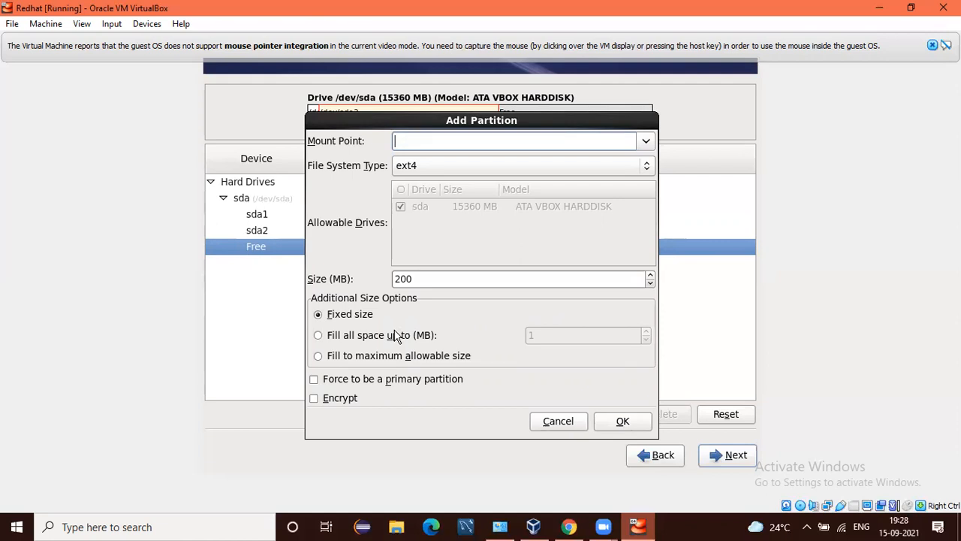
# Add the partition with file system type swap and a fixed size of 1024 MB.
pyautogui.press('Tab')
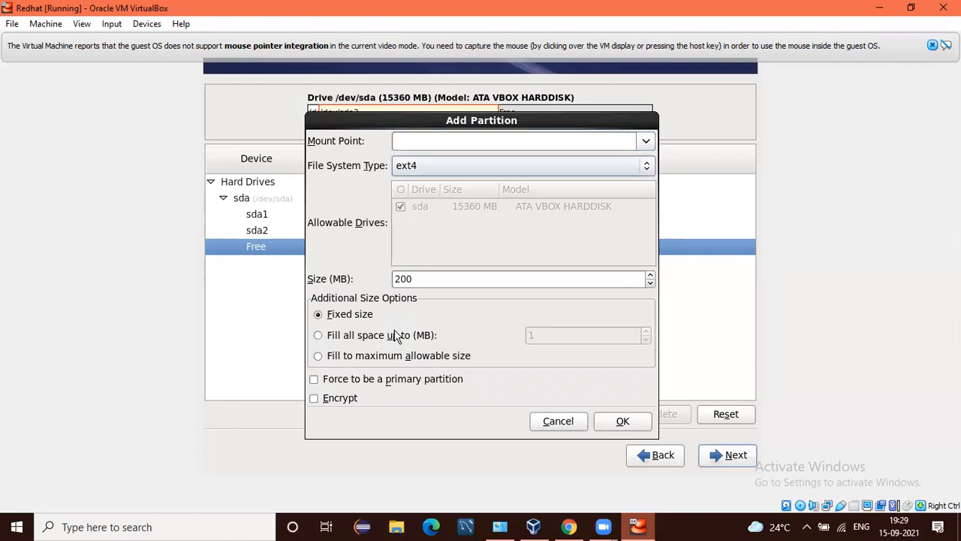
pyautogui.press('Down')
pyautogui.press('Down')
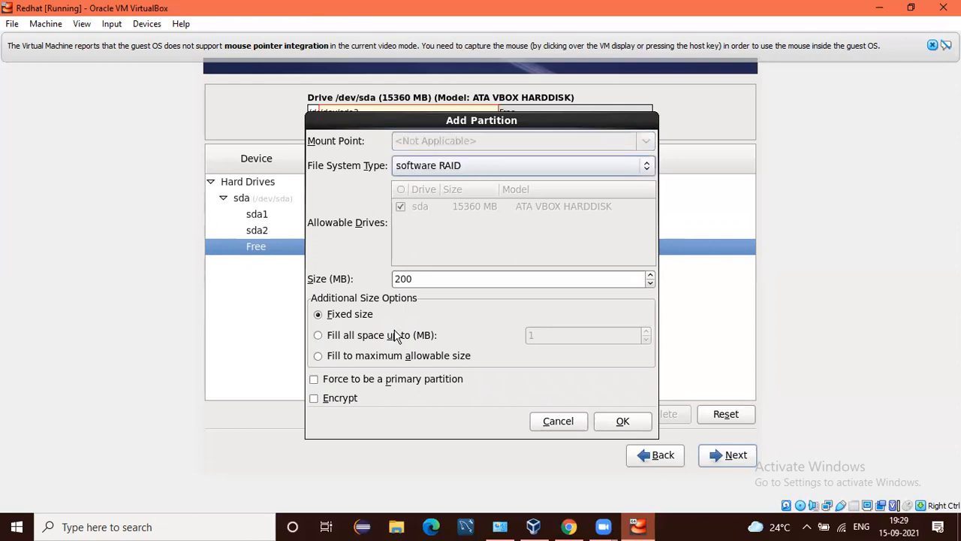
pyautogui.press('Down')
pyautogui.press('Down')
pyautogui.press('Up')
pyautogui.press('Tab')
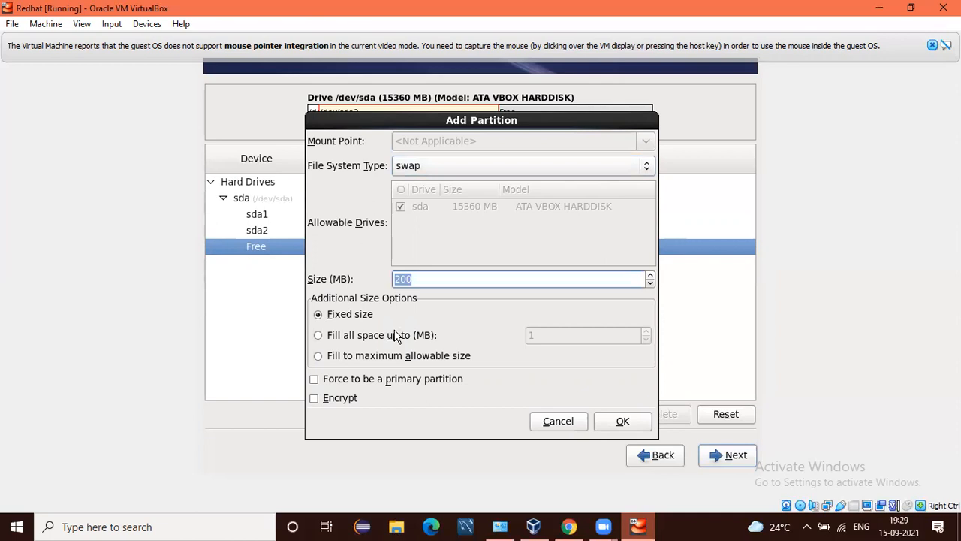
pyautogui.press('BackSpace')
pyautogui.write('1024')
pyautogui.press('Tab')
pyautogui.press('Tab')
pyautogui.press('Tab')
pyautogui.press('Tab')
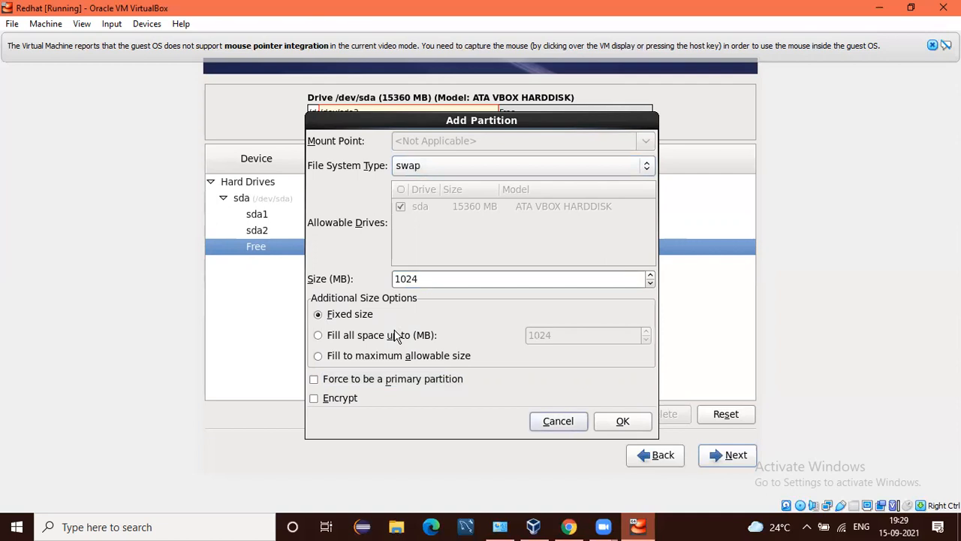
pyautogui.press('Tab')
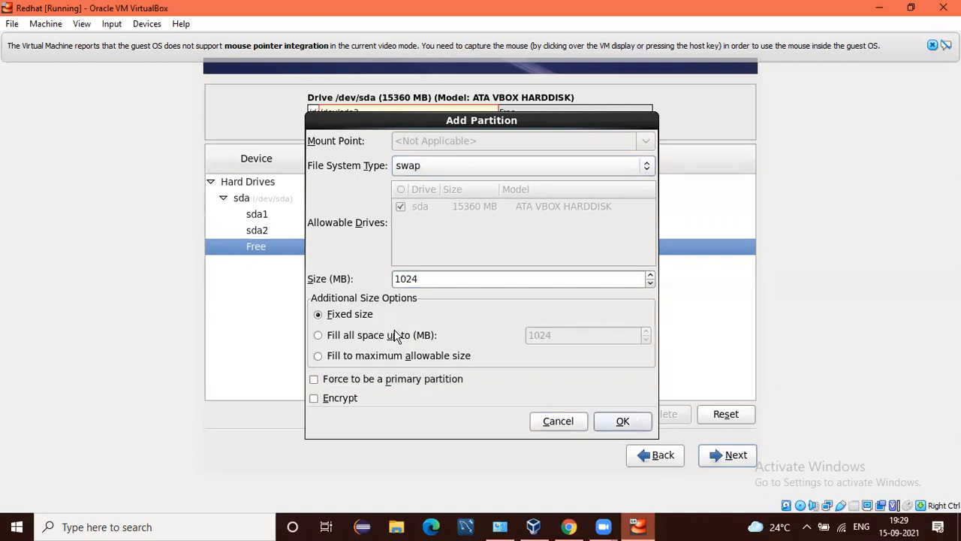
pyautogui.press('Return')
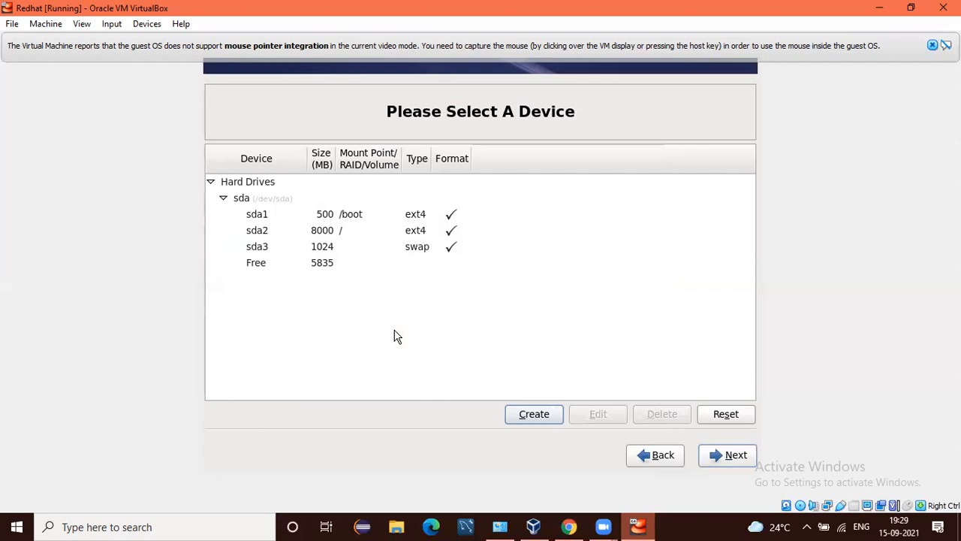
# Continue with the completed partition layout and approve formatting the /dev/sda partition table.
pyautogui.press('Tab')
pyautogui.press('Tab')
pyautogui.press('Tab')
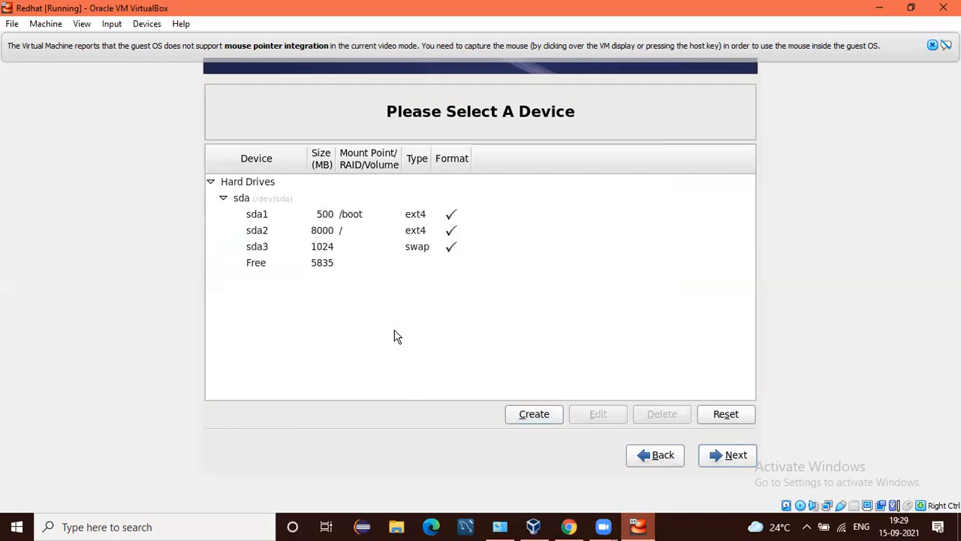
pyautogui.press('Tab')
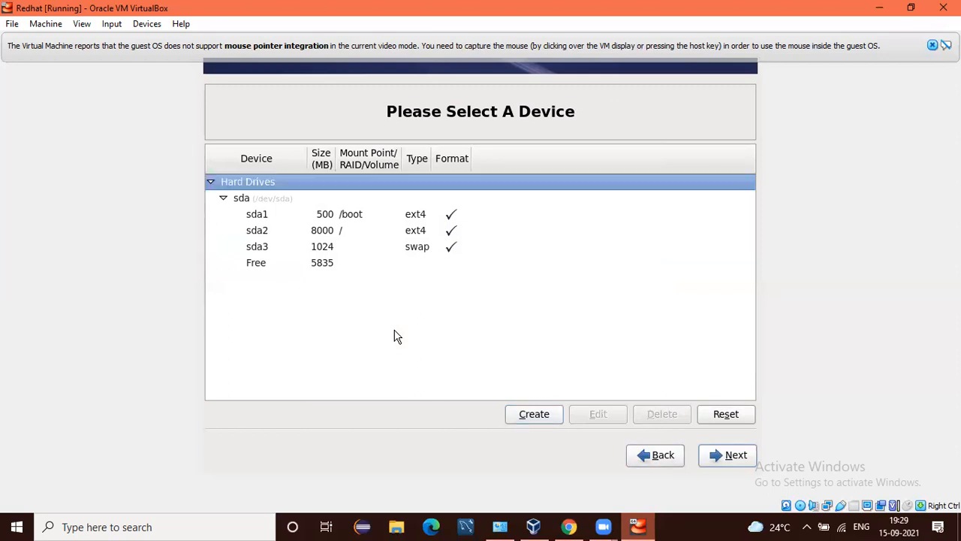
pyautogui.press('Down')
pyautogui.press('Down')
pyautogui.press('Down')
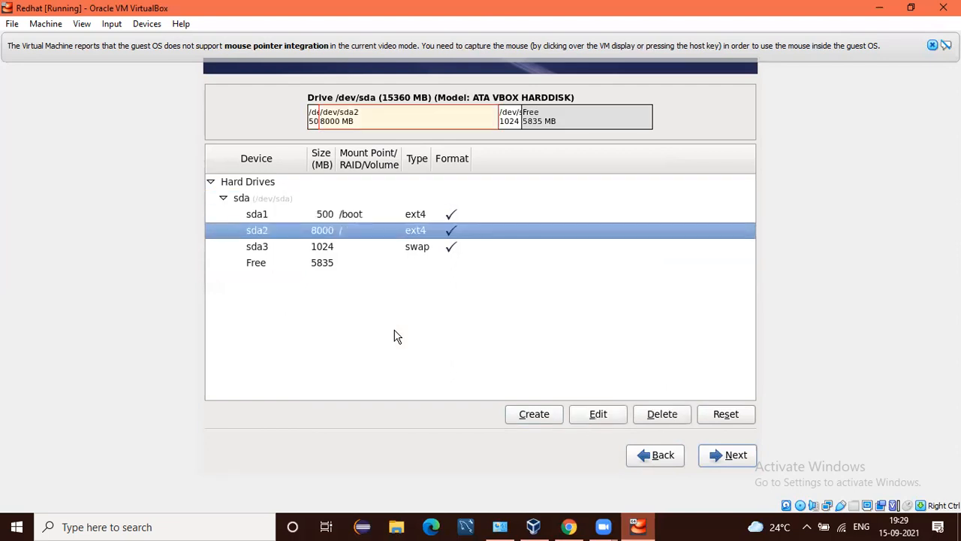
pyautogui.press('Down')
pyautogui.press('Down')
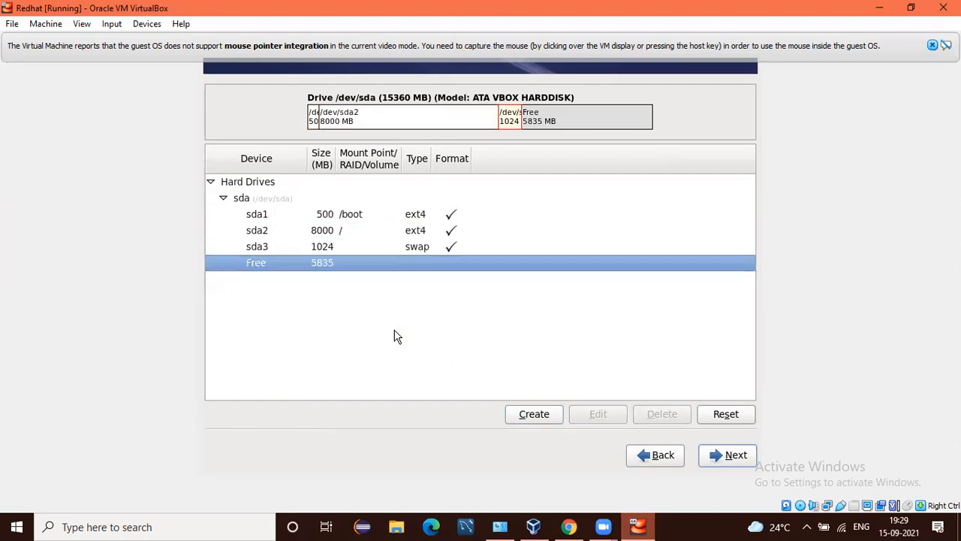
pyautogui.press('Tab')
pyautogui.press('Tab')
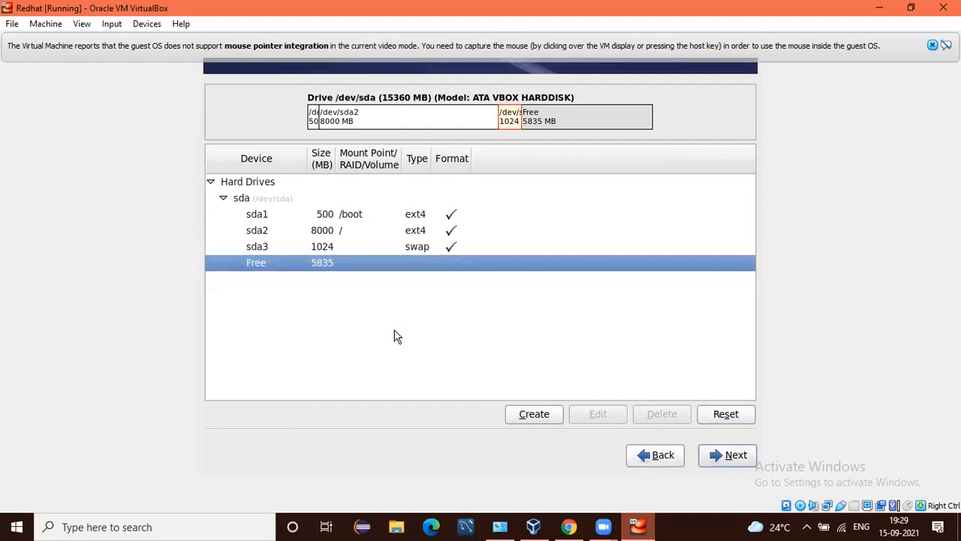
pyautogui.press('Return')
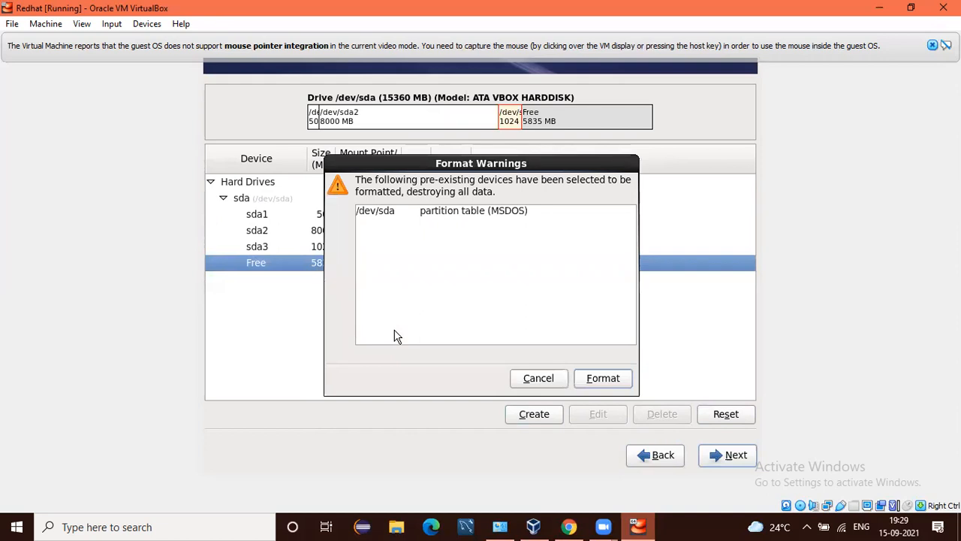
pyautogui.press('Return')
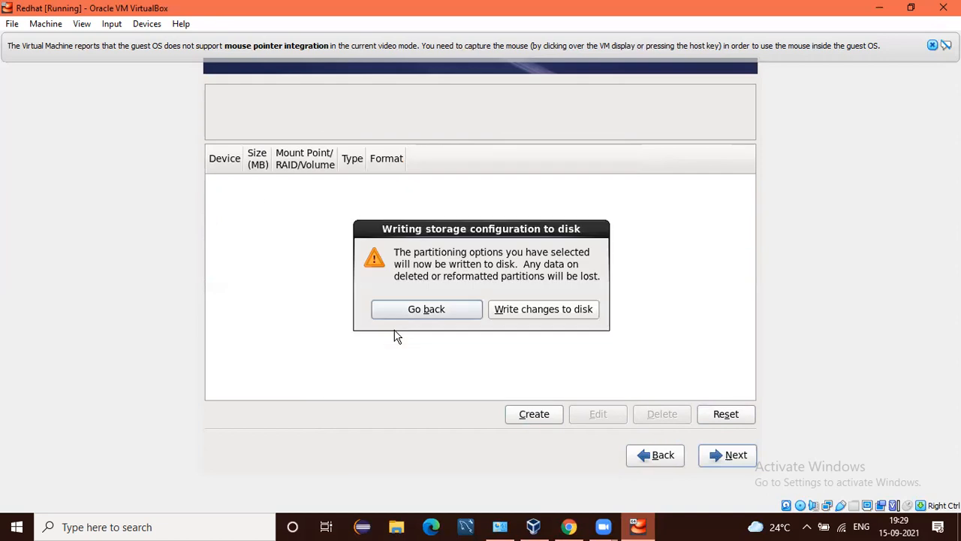
# Write the partitioning changes to disk and accept installing the boot loader on /dev/sda.
pyautogui.press('Tab')
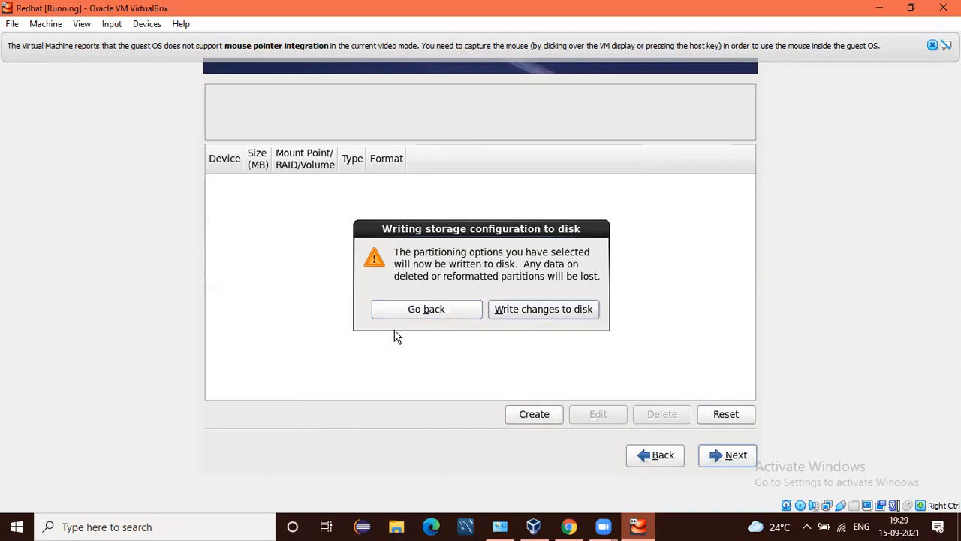
pyautogui.press('Return')
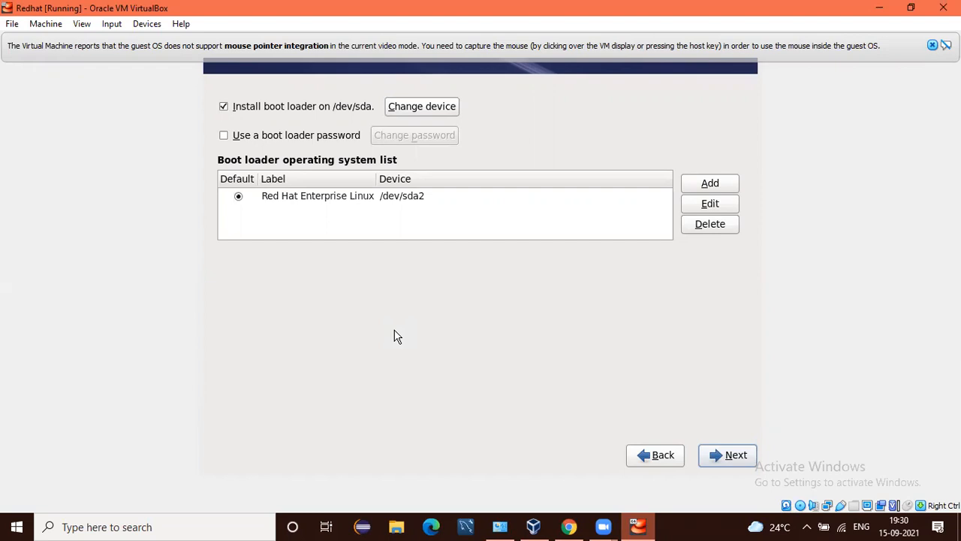
pyautogui.press('Return')
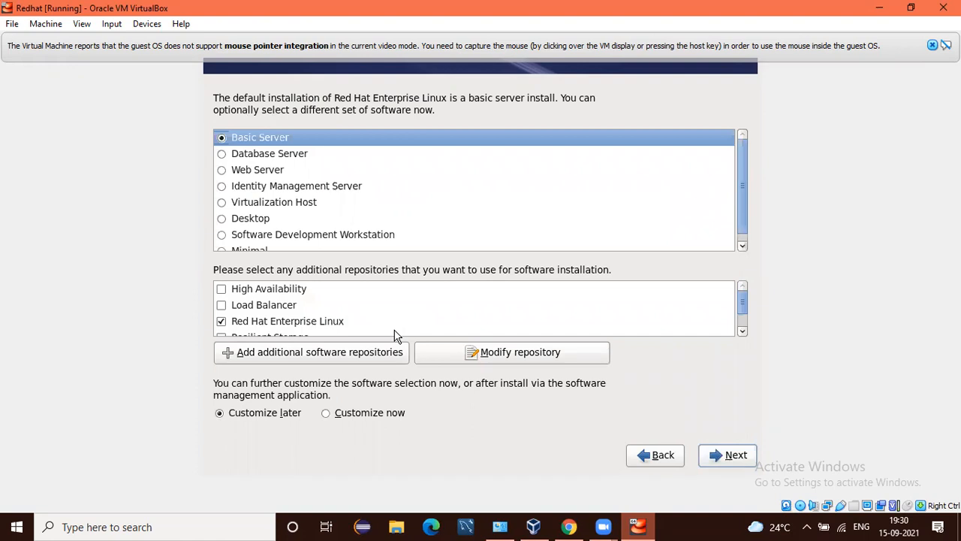
# Choose Desktop as the software set to install instead of Basic Server.
pyautogui.press('Down')
pyautogui.press('Down')
pyautogui.press('Down')
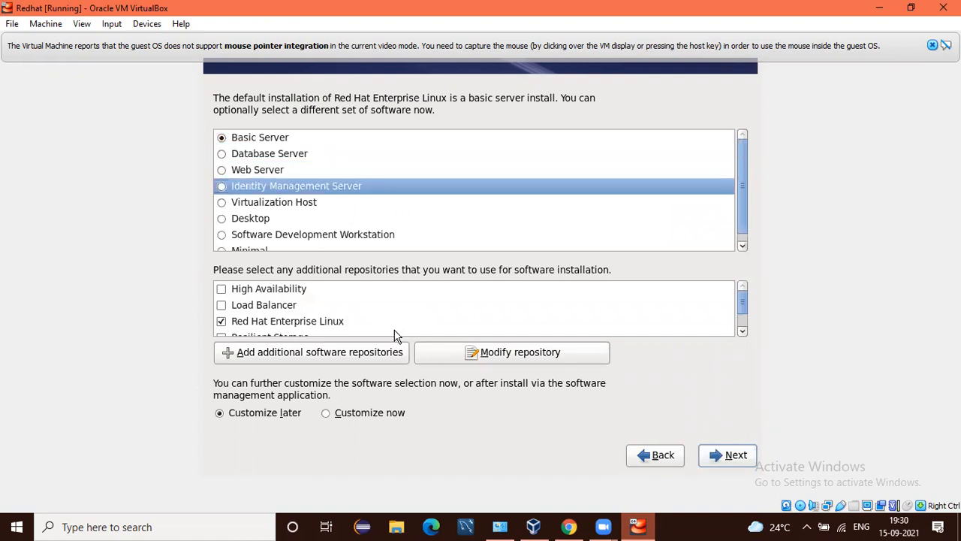
pyautogui.press('Down')
pyautogui.press('Down')
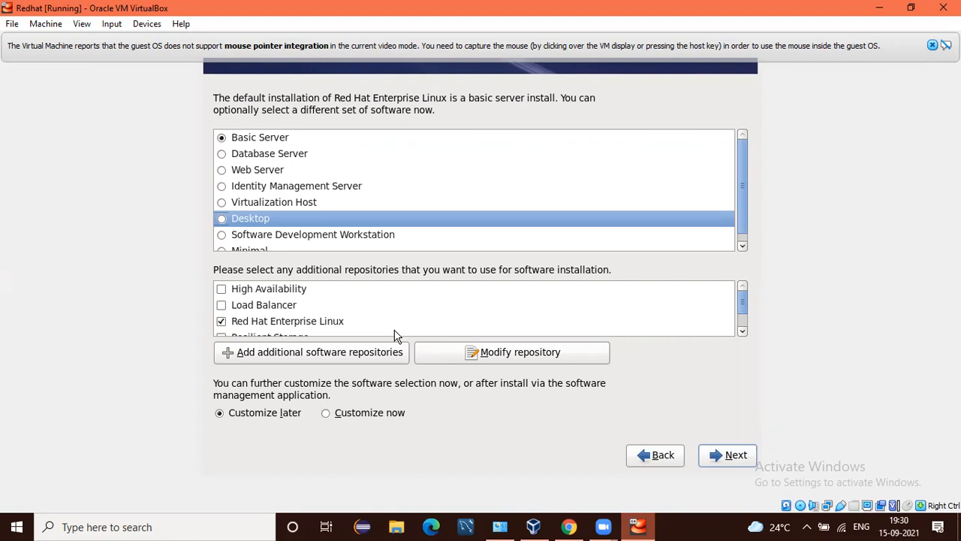
pyautogui.press('space')
# Choose to customize the software selection now, keeping only the Red Hat Enterprise Linux repository, and continue to the package groups.
pyautogui.press('Tab')
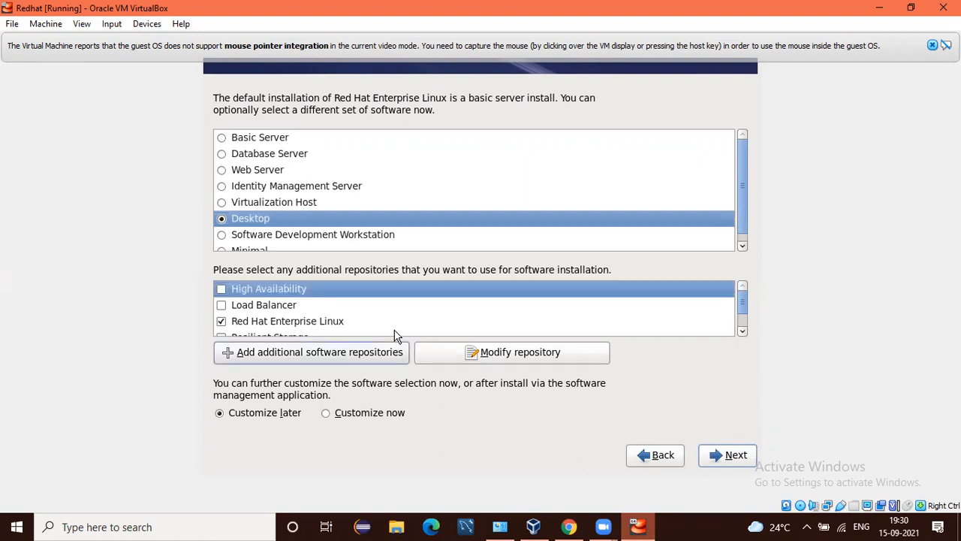
pyautogui.press('Tab')
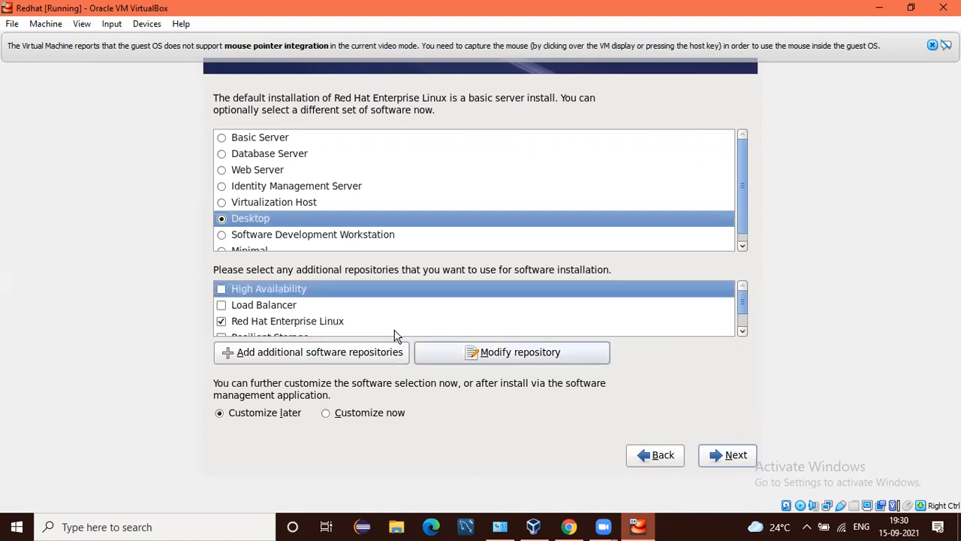
pyautogui.press('Tab')
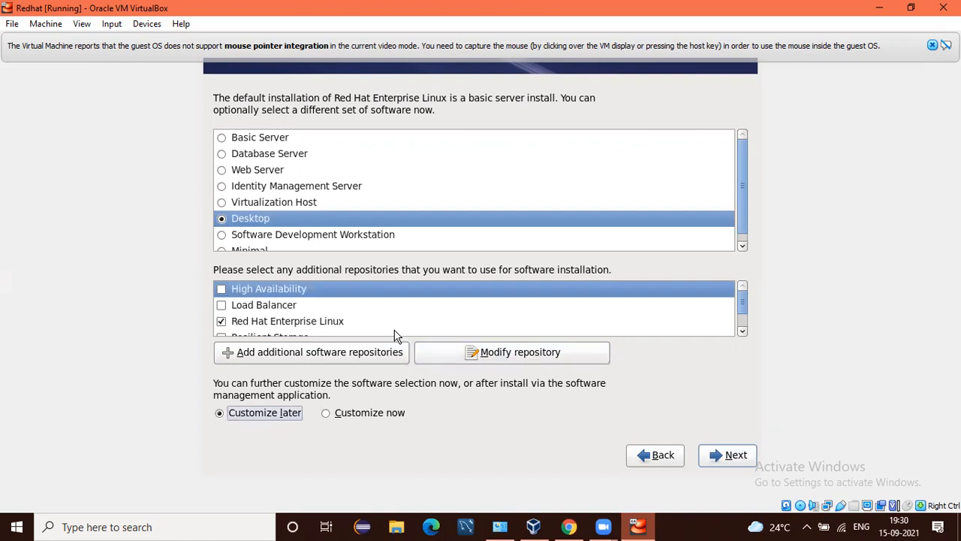
pyautogui.press('Tab')
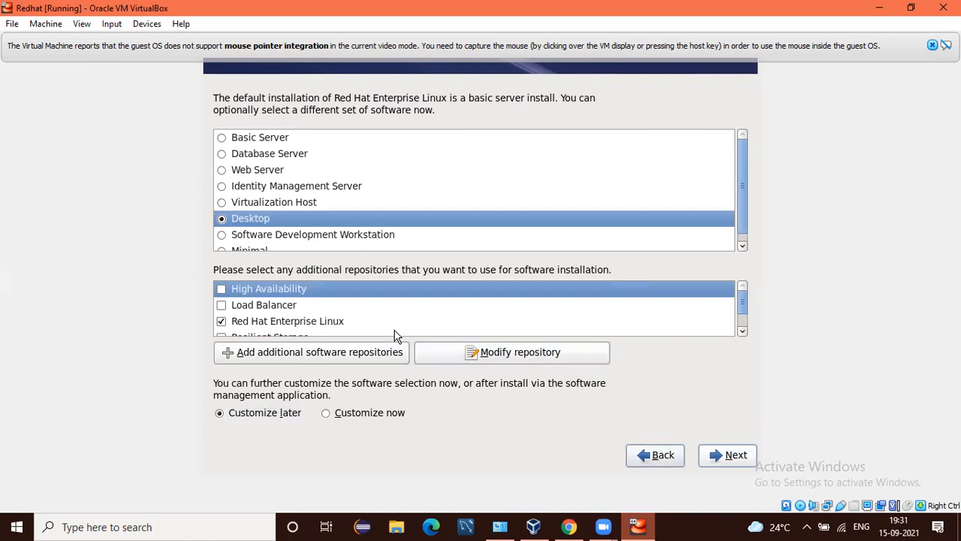
pyautogui.hotkey('shift', 'Tab')
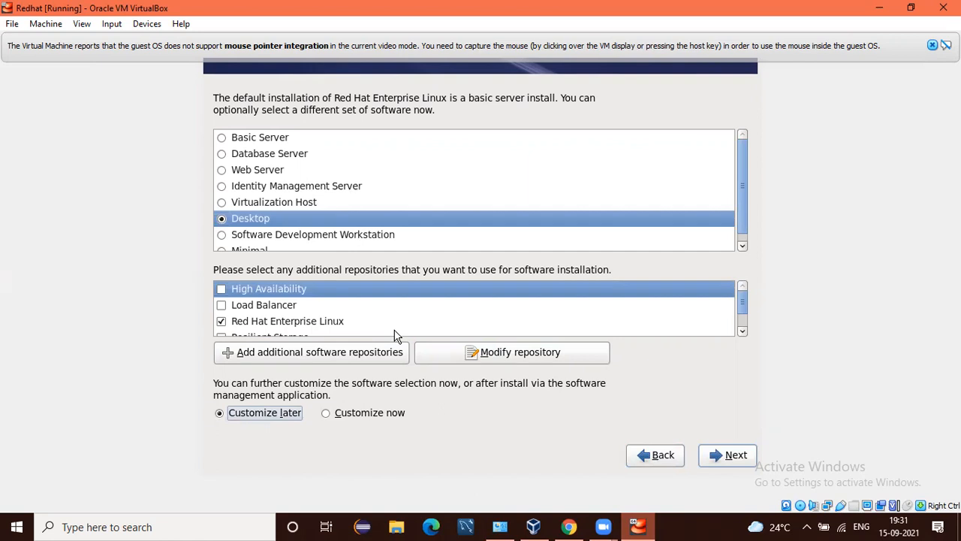
pyautogui.press('Right')
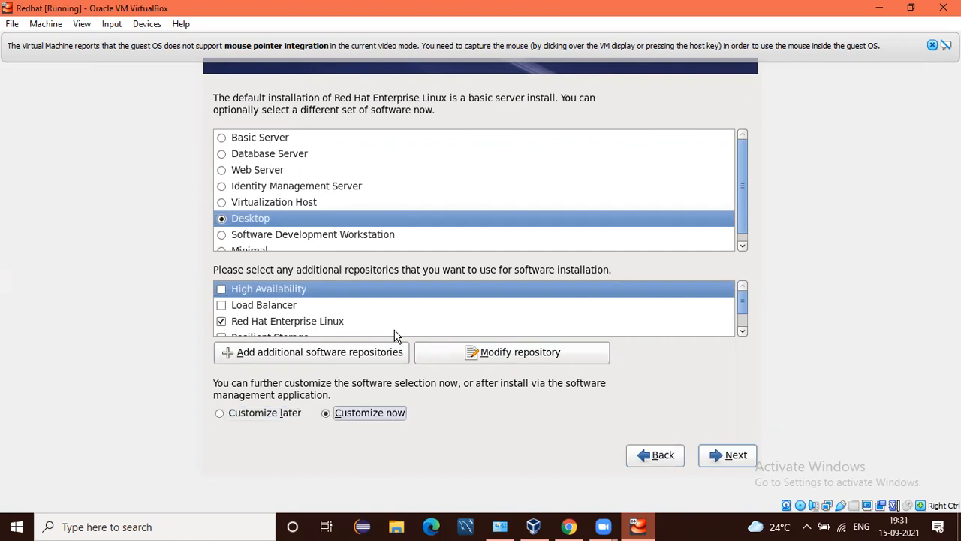
pyautogui.press('Tab')
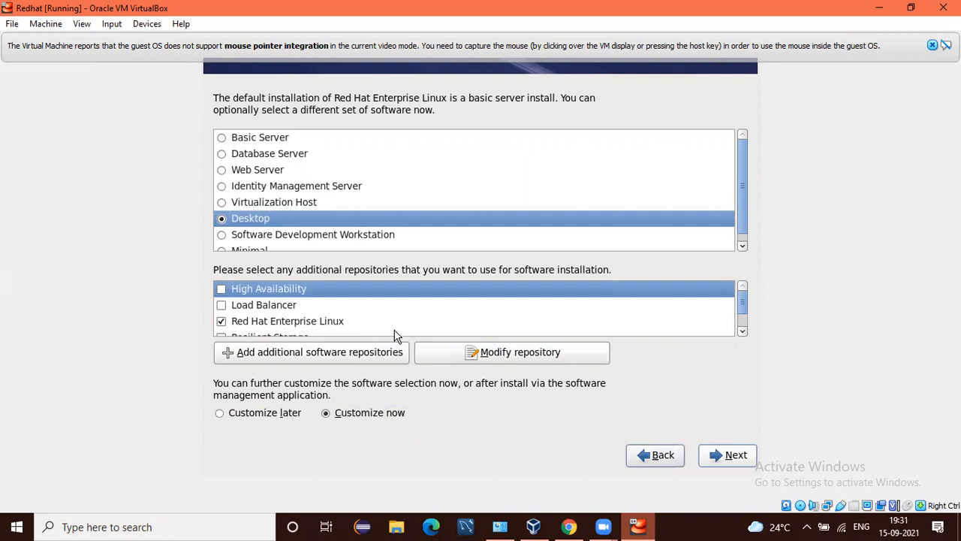
pyautogui.press('Tab')
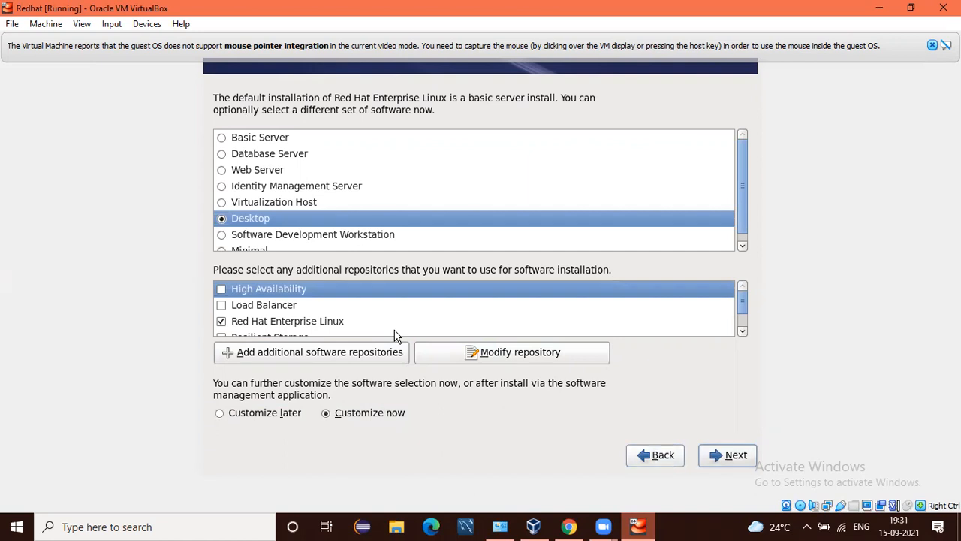
pyautogui.press('Return')
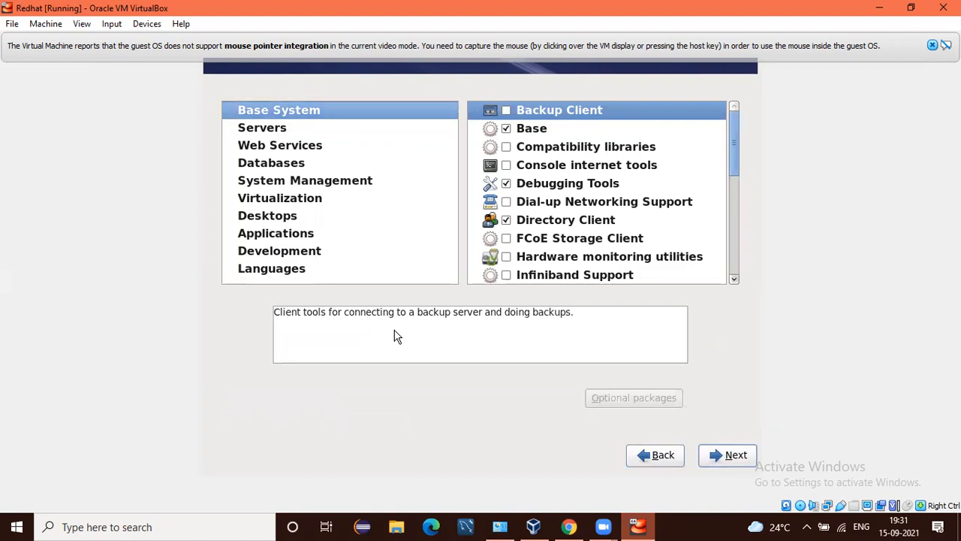
# Display the Desktops package groups, keep the preselected packages and start the package installation.
pyautogui.press('Down')
pyautogui.press('Down')
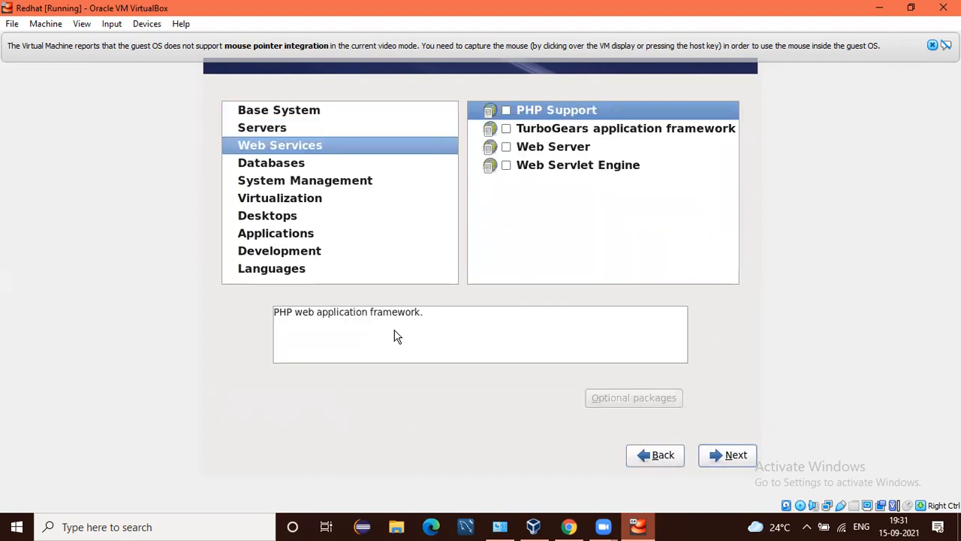
pyautogui.press('Down')
pyautogui.press('Down')
pyautogui.press('Down')
pyautogui.press('Down')
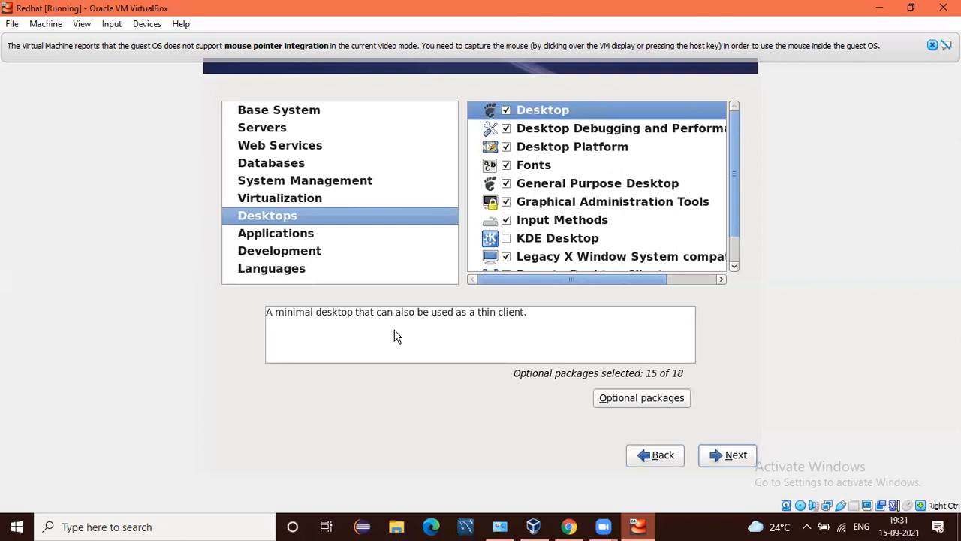
pyautogui.press('Tab')
pyautogui.press('Tab')
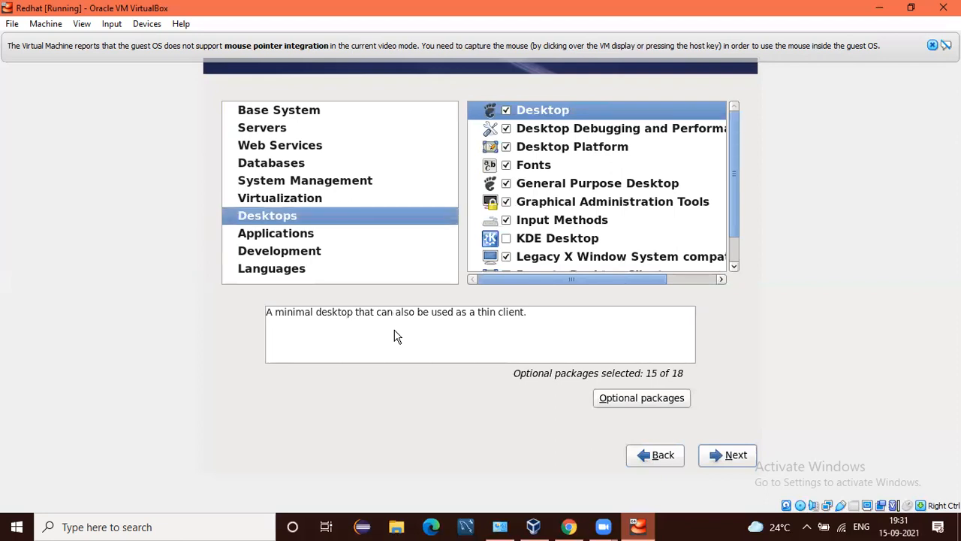
pyautogui.press('Tab')
pyautogui.press('Tab')
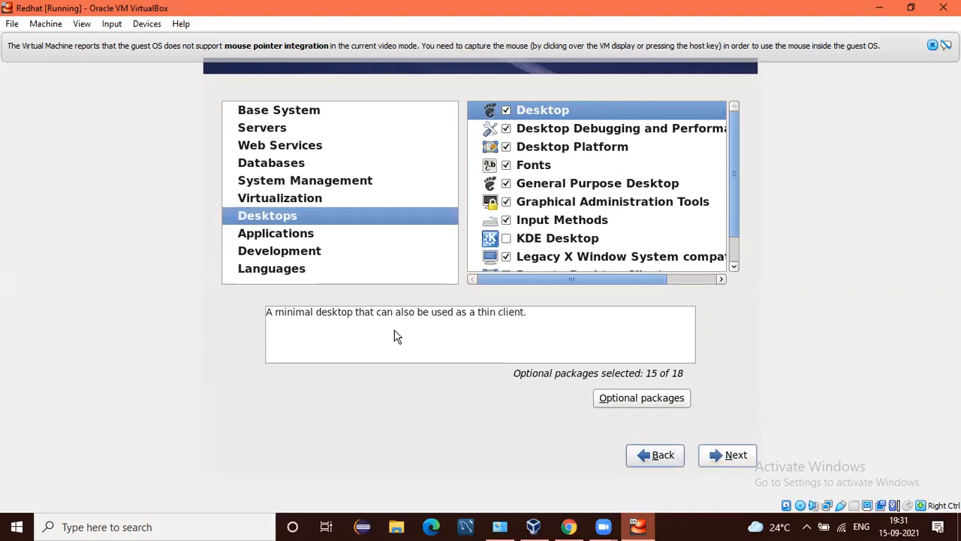
pyautogui.press('Return')
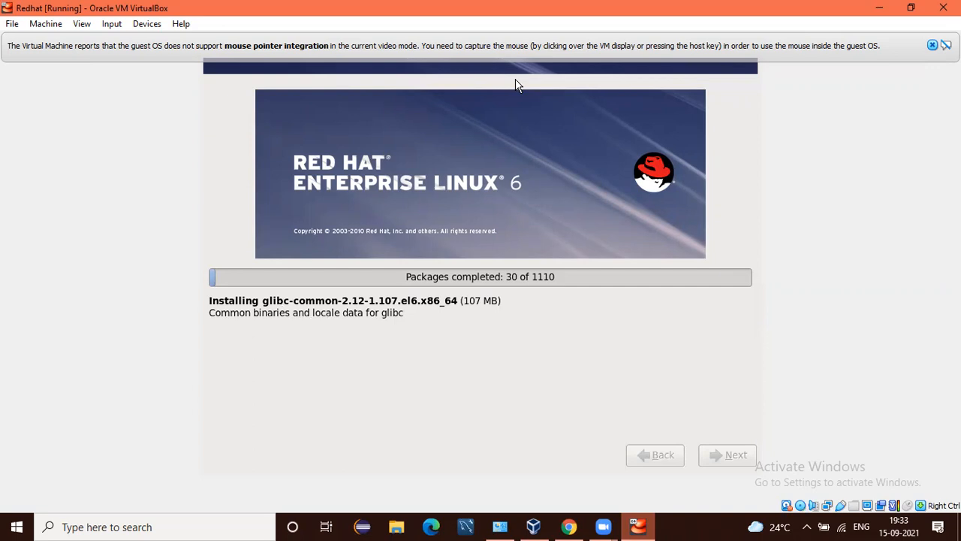
pyautogui.click(518, 86)
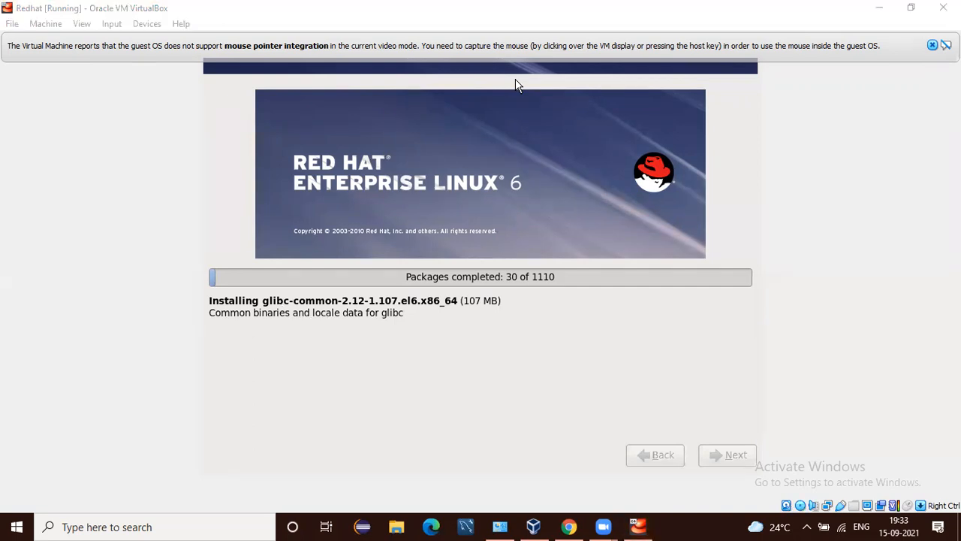